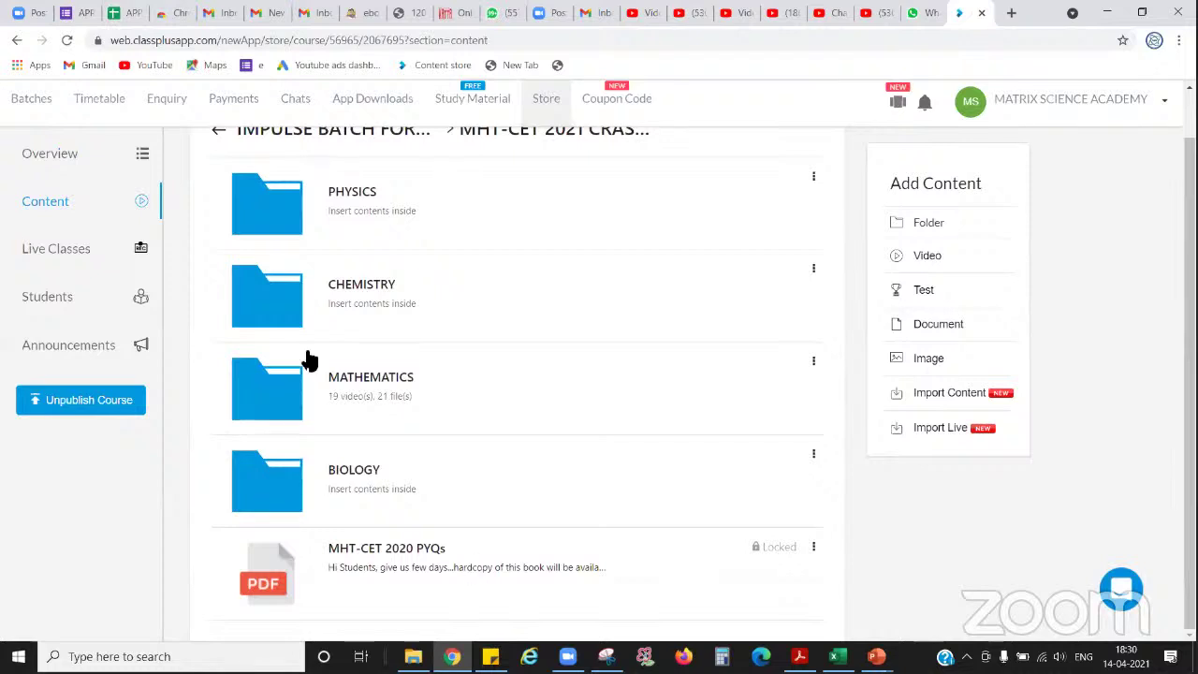
Step: Open the MHT-CET 2020 PYQs PDF, draw an arrow to its total page count and undo the arrow
click(497, 569)
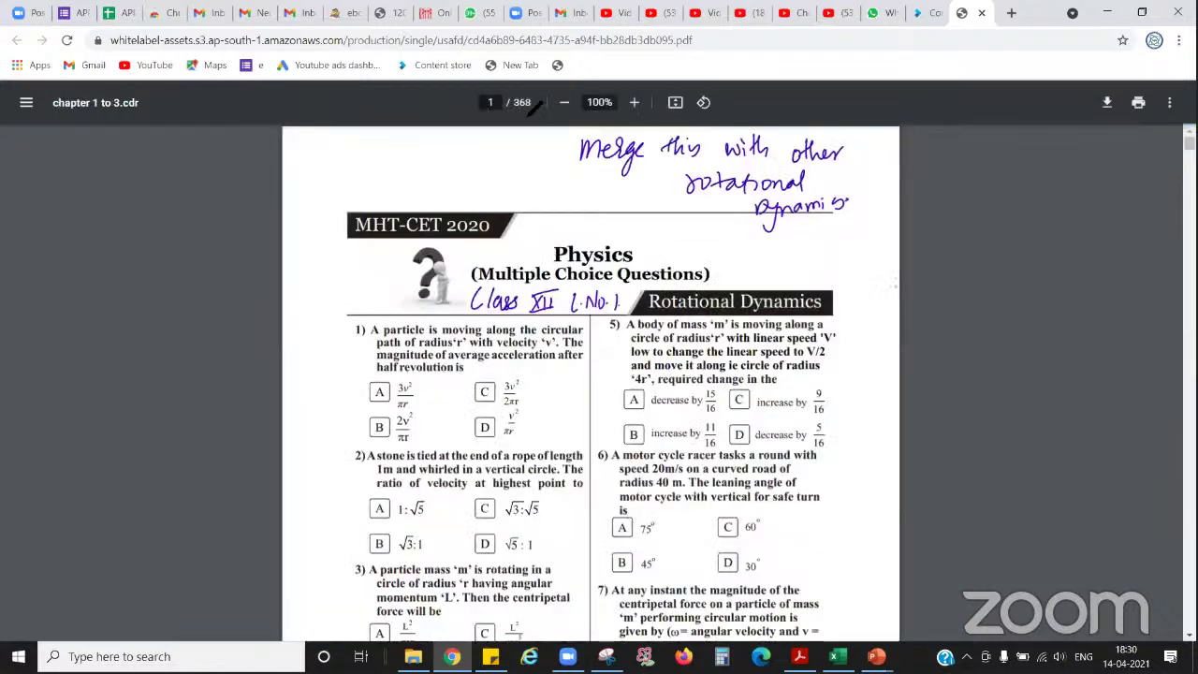
drag(43, 378, 529, 111)
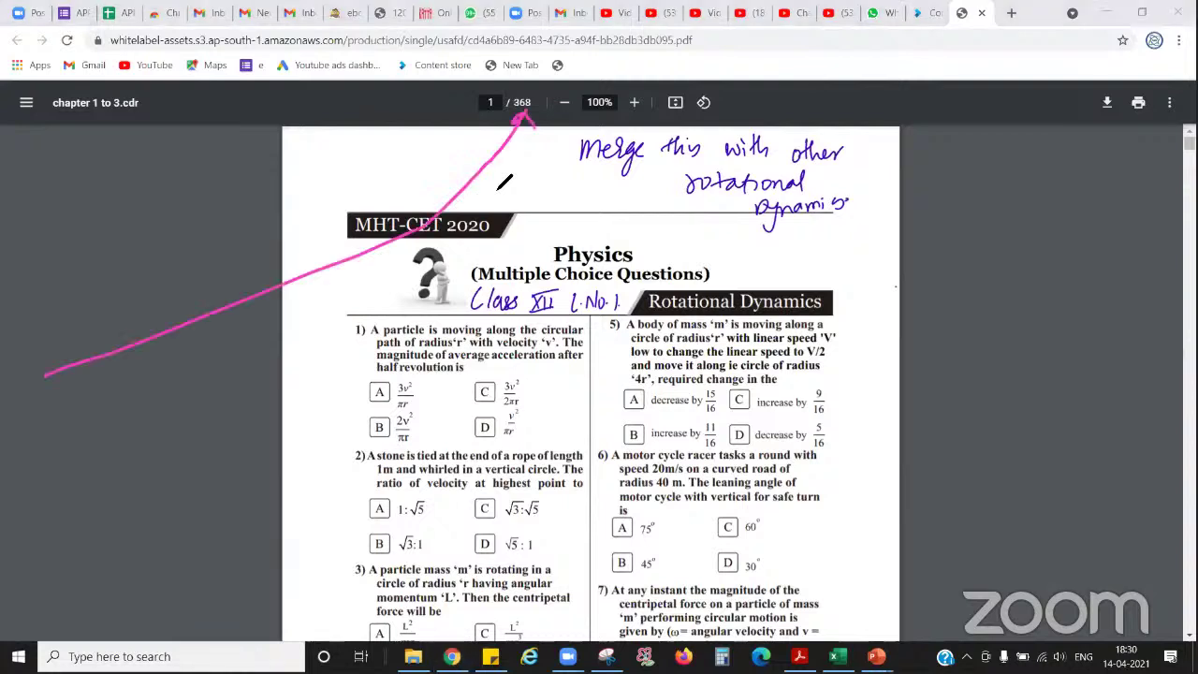
key(ctrl+z)
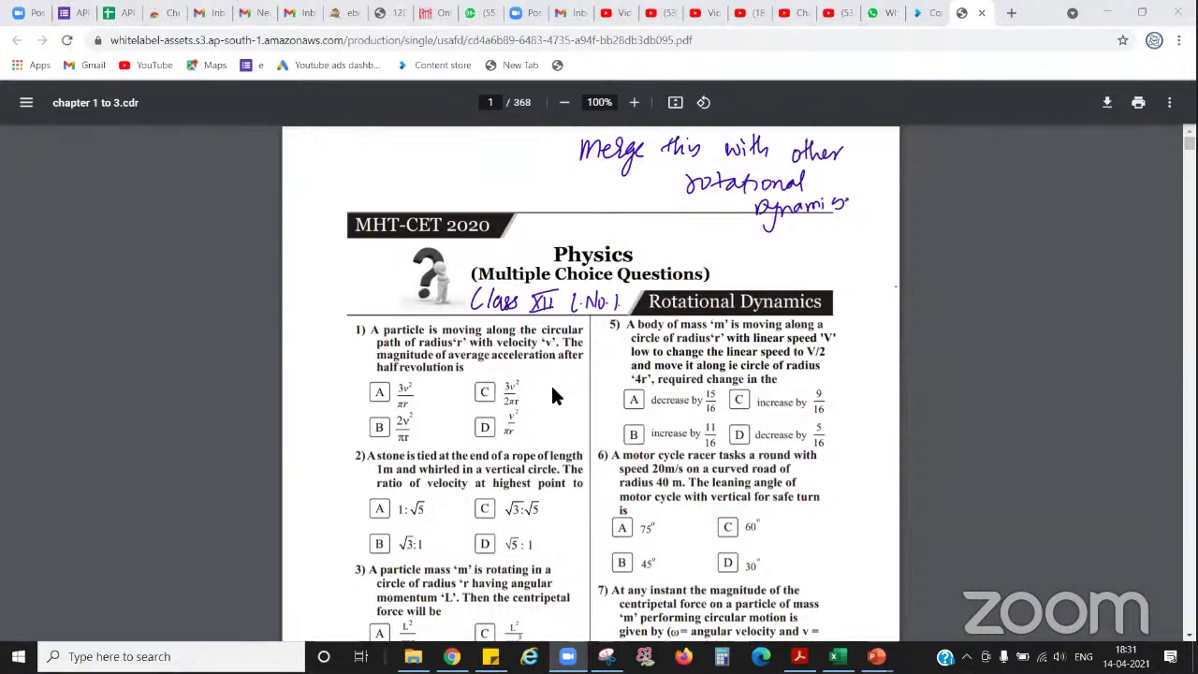
Step: Handwrite the note "MHT-CET 2020 Ques" beside the title of the PDF's first page and underline it
scroll(552, 397, down, 15)
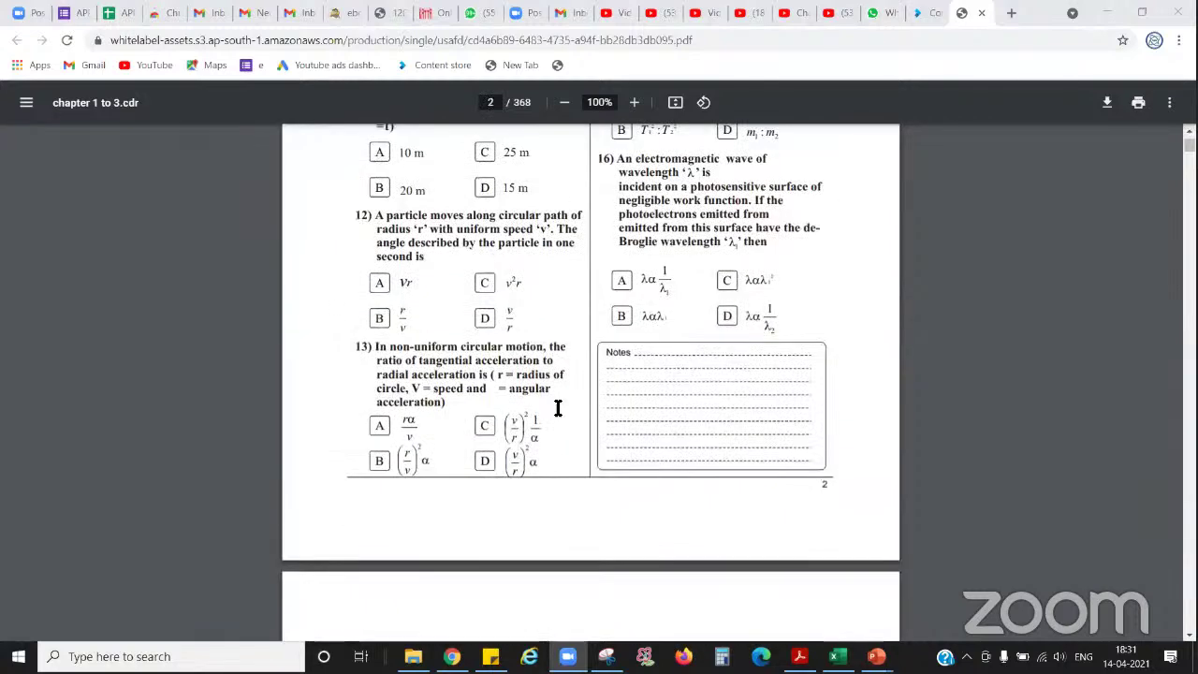
scroll(557, 408, up, 2)
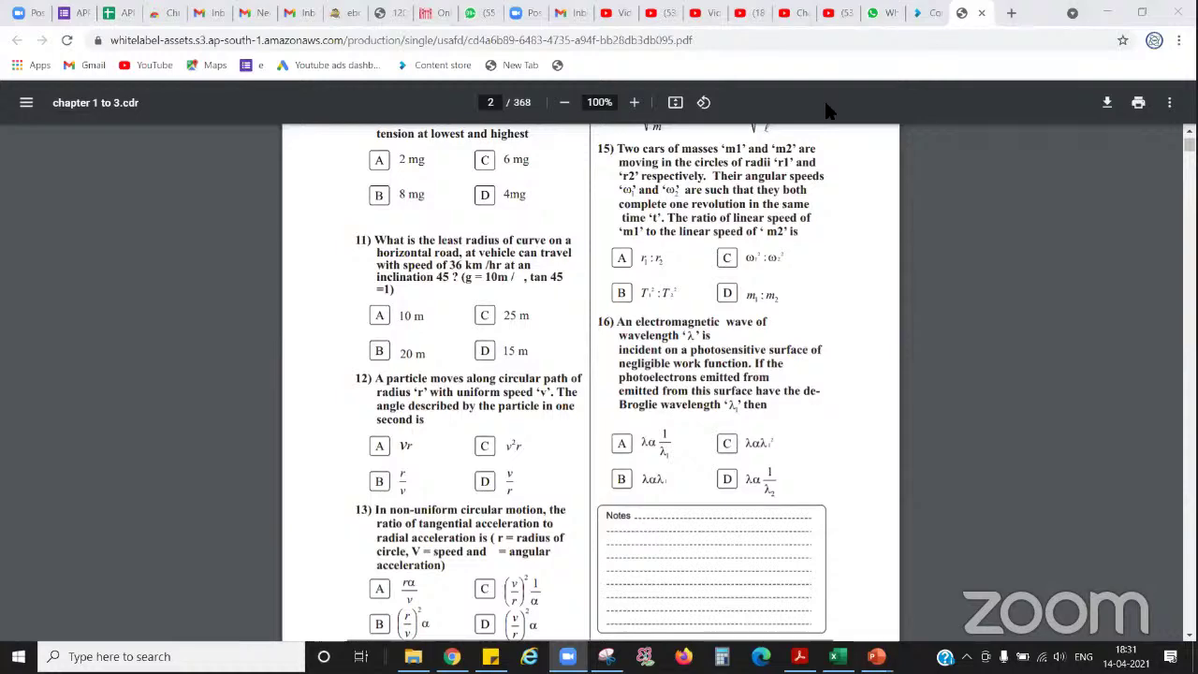
key(Home)
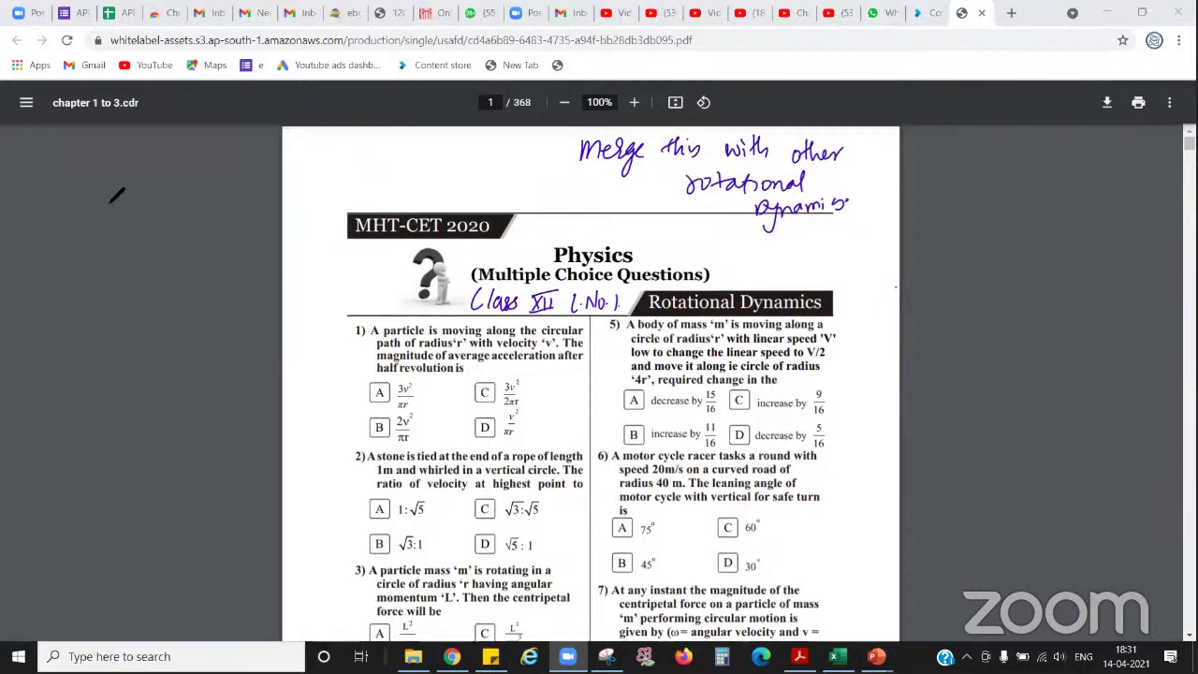
mouse_move(24, 248)
mouse_down()
mouse_move(174, 208)
mouse_move(268, 114)
mouse_move(198, 259)
mouse_move(235, 240)
mouse_move(225, 271)
mouse_move(280, 222)
mouse_up()
drag(173, 302, 374, 194)
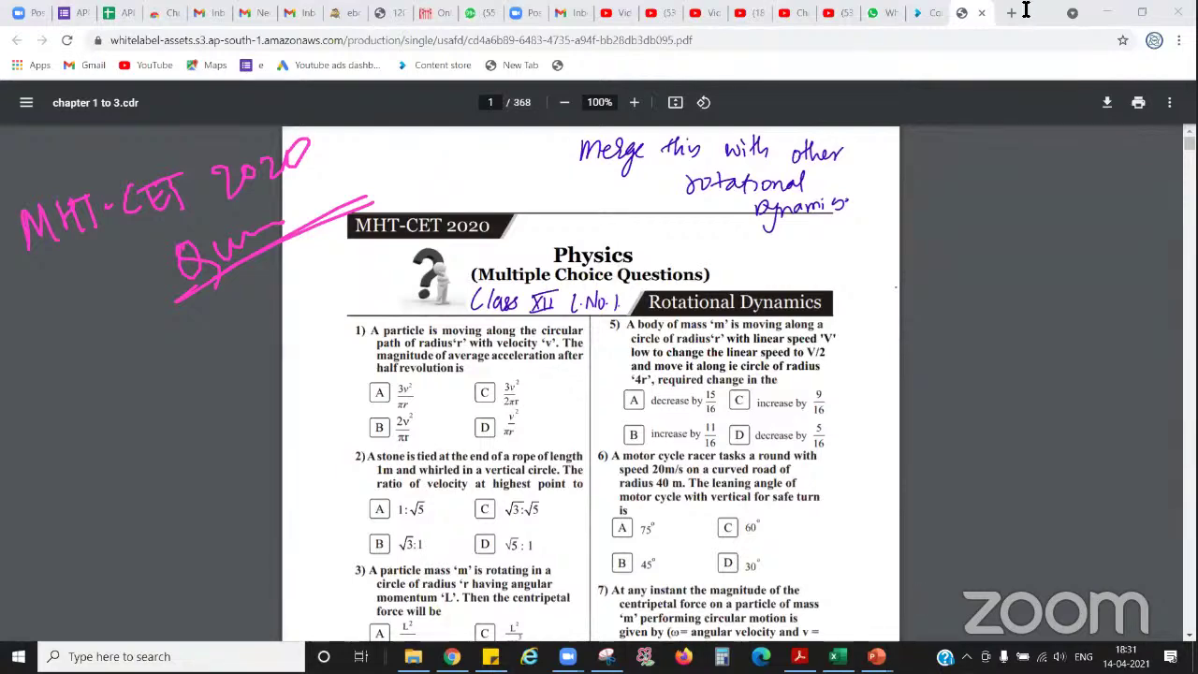
Step: Search Google in a new tab for "MHT-CET 2020 Question book" and preview the first two advertised books
key(ctrl+t)
text(MHTc)
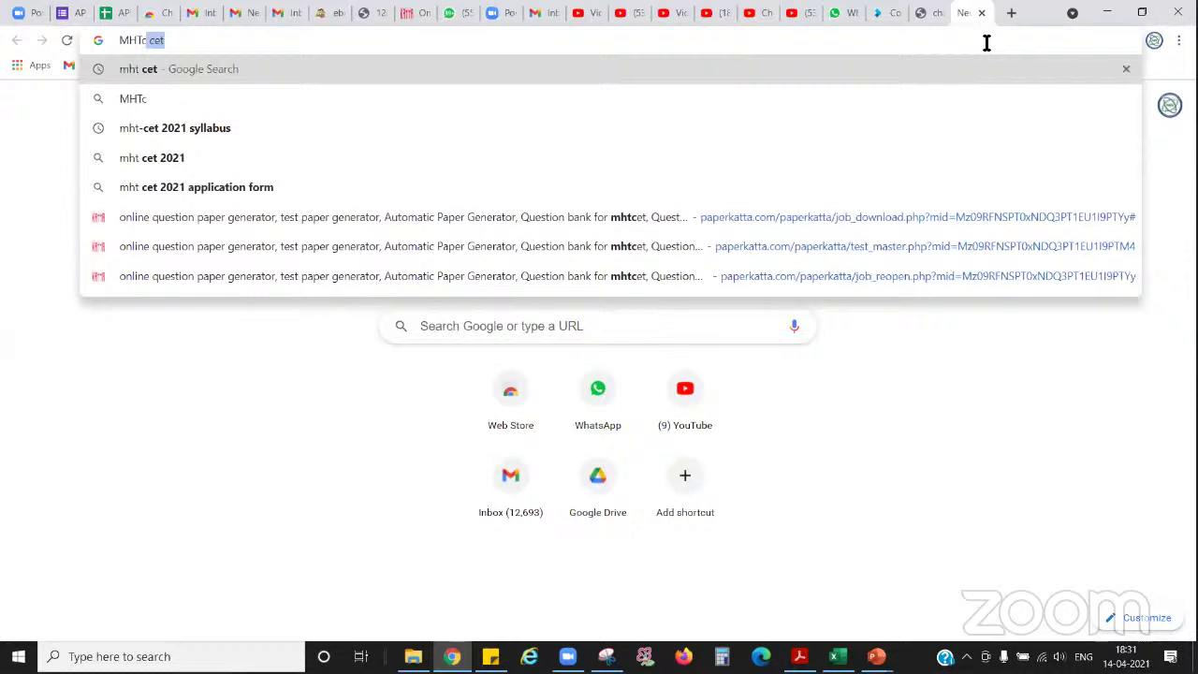
key(BackSpace)
key(BackSpace)
text(-CWT)
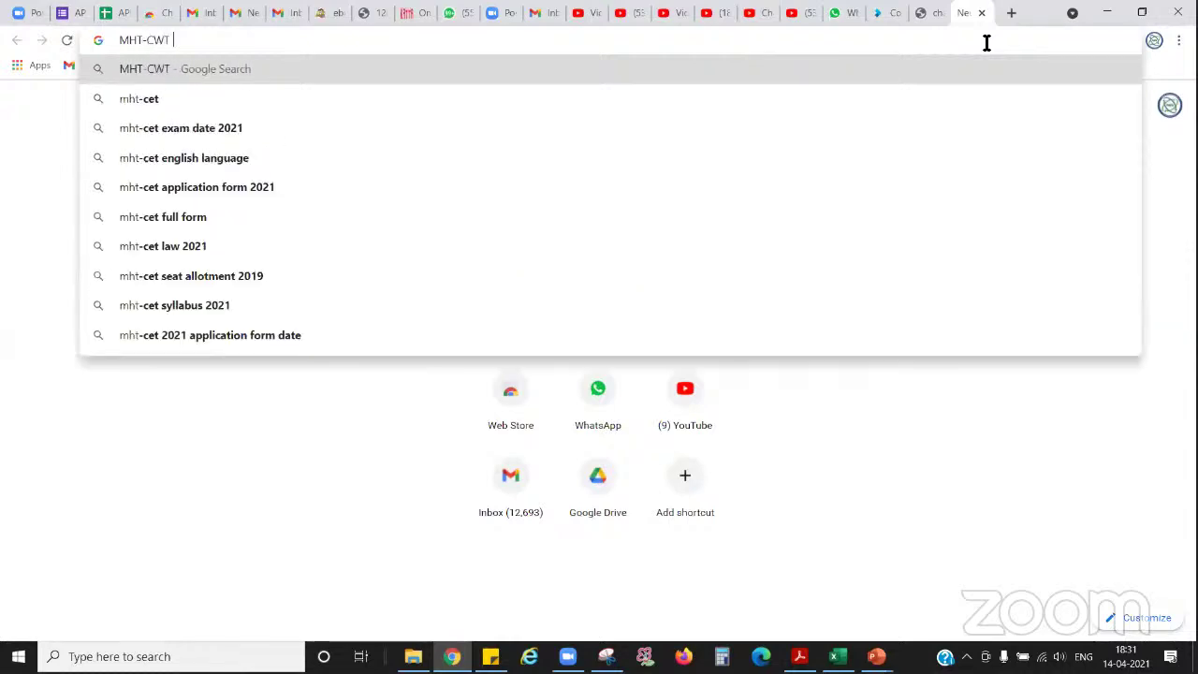
key(BackSpace)
key(BackSpace)
key(BackSpace)
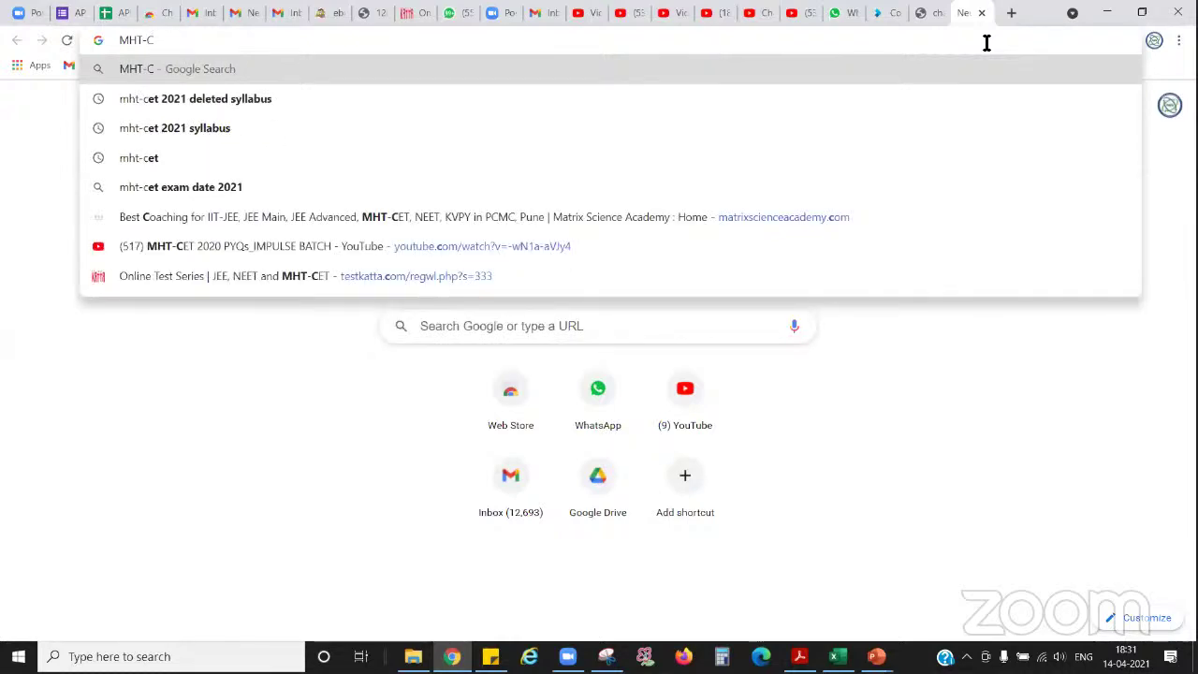
text(ET)
key(BackSpace)
key(BackSpace)
text(ET )
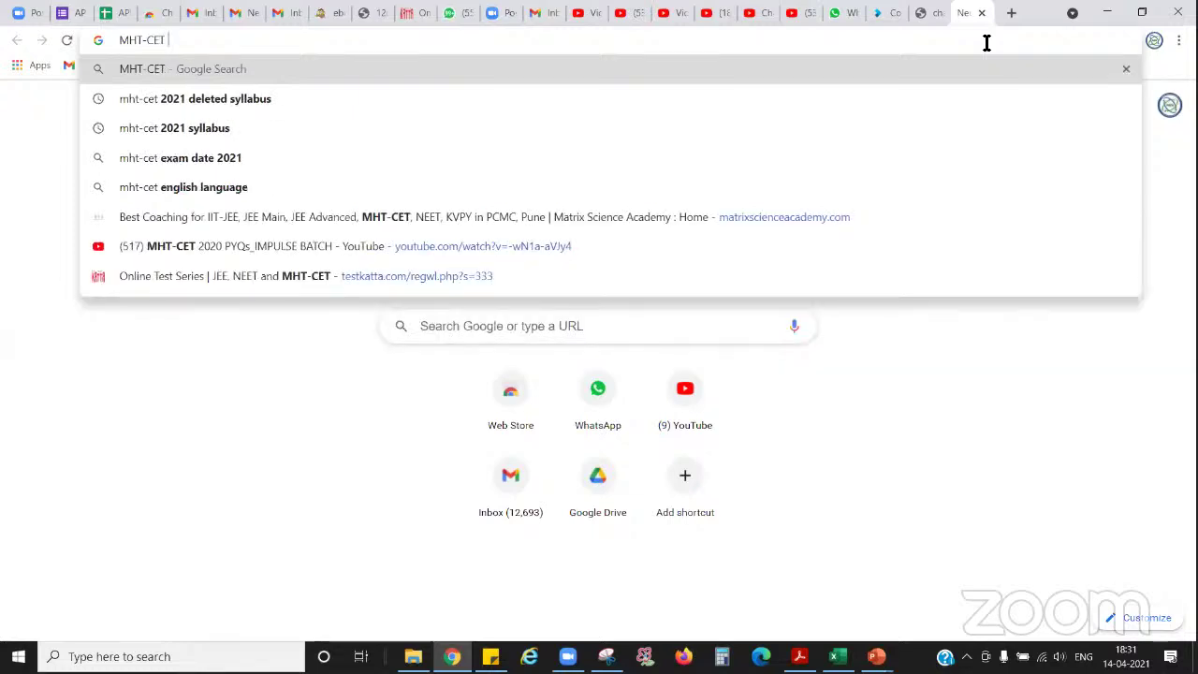
text(2020 Qu)
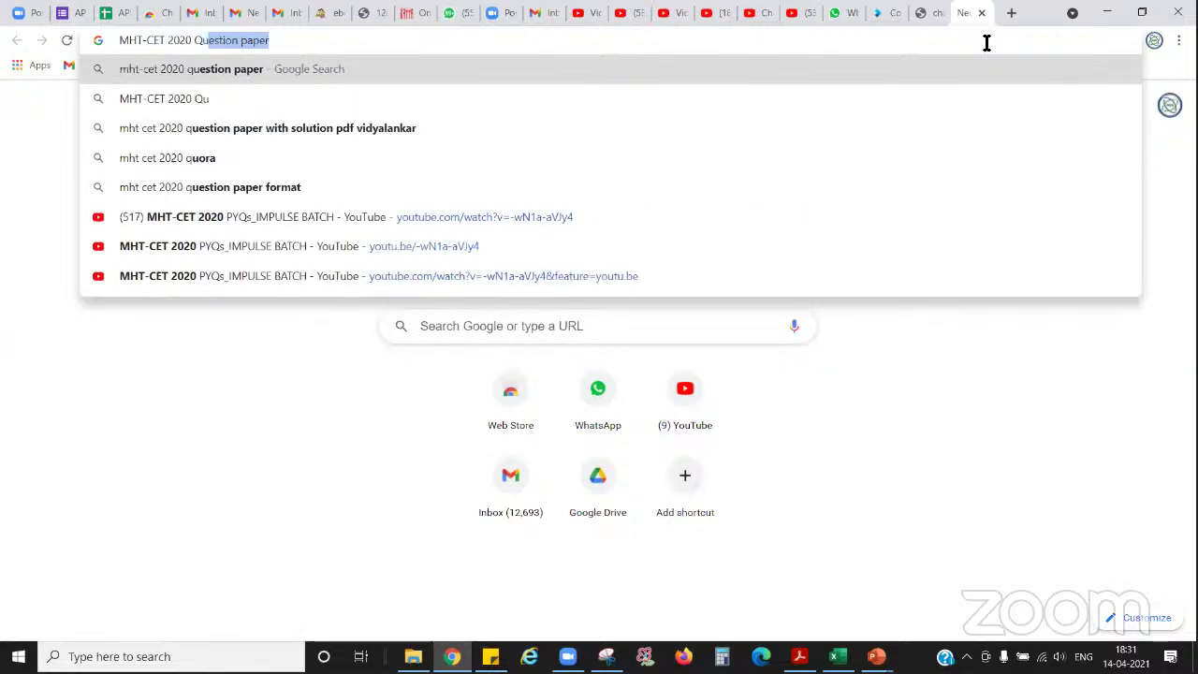
text(estion )
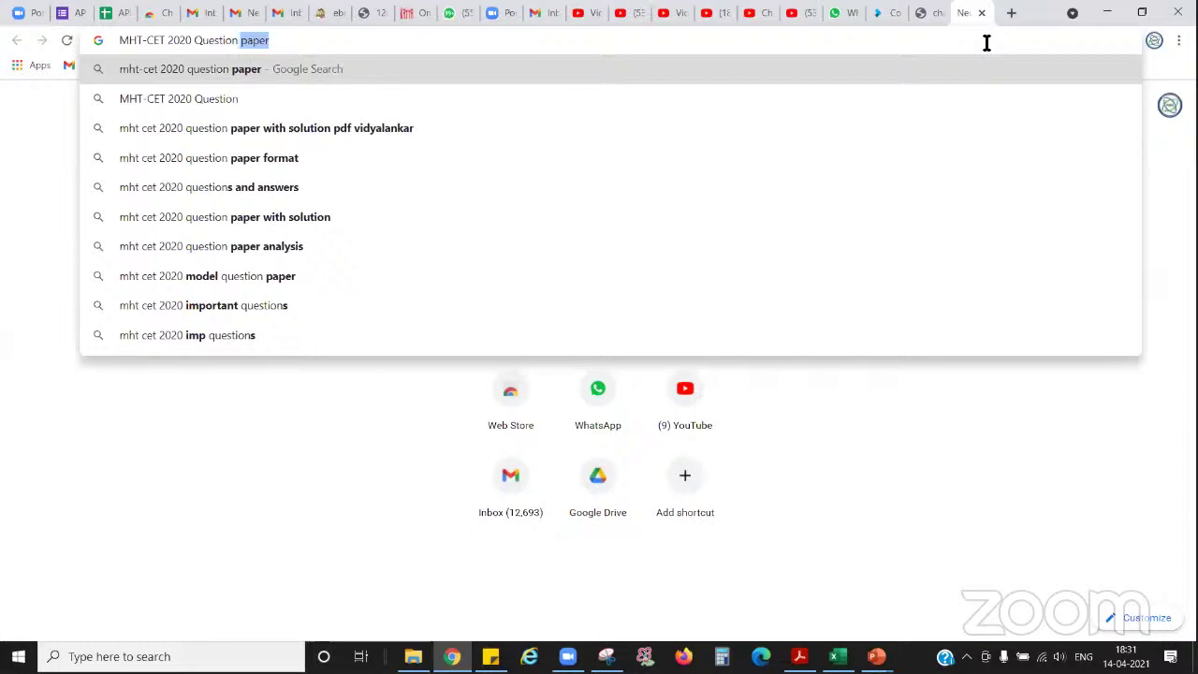
text(book)
key(Return)
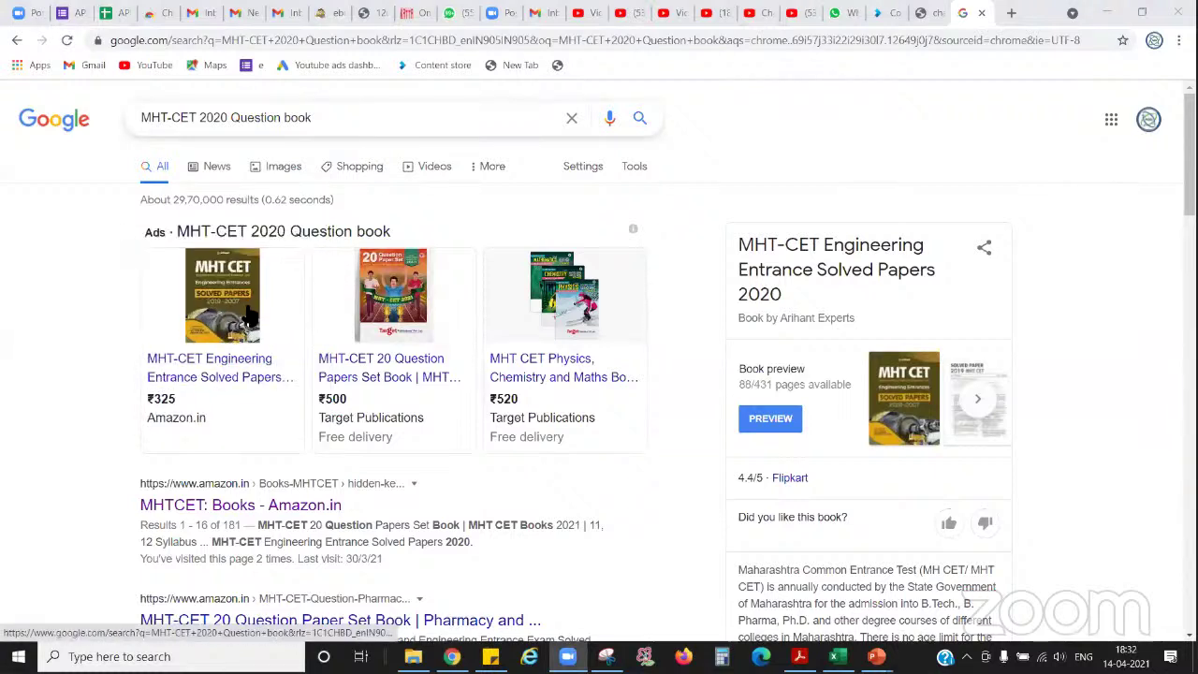
mouse_move(248, 318)
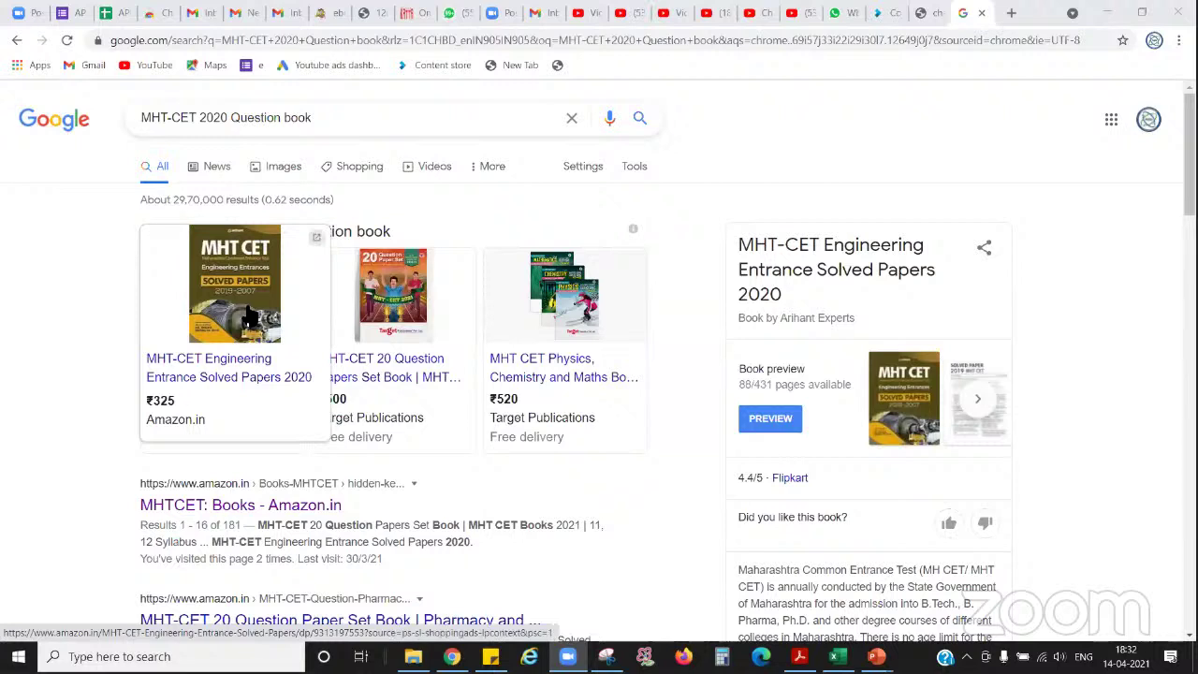
mouse_move(409, 304)
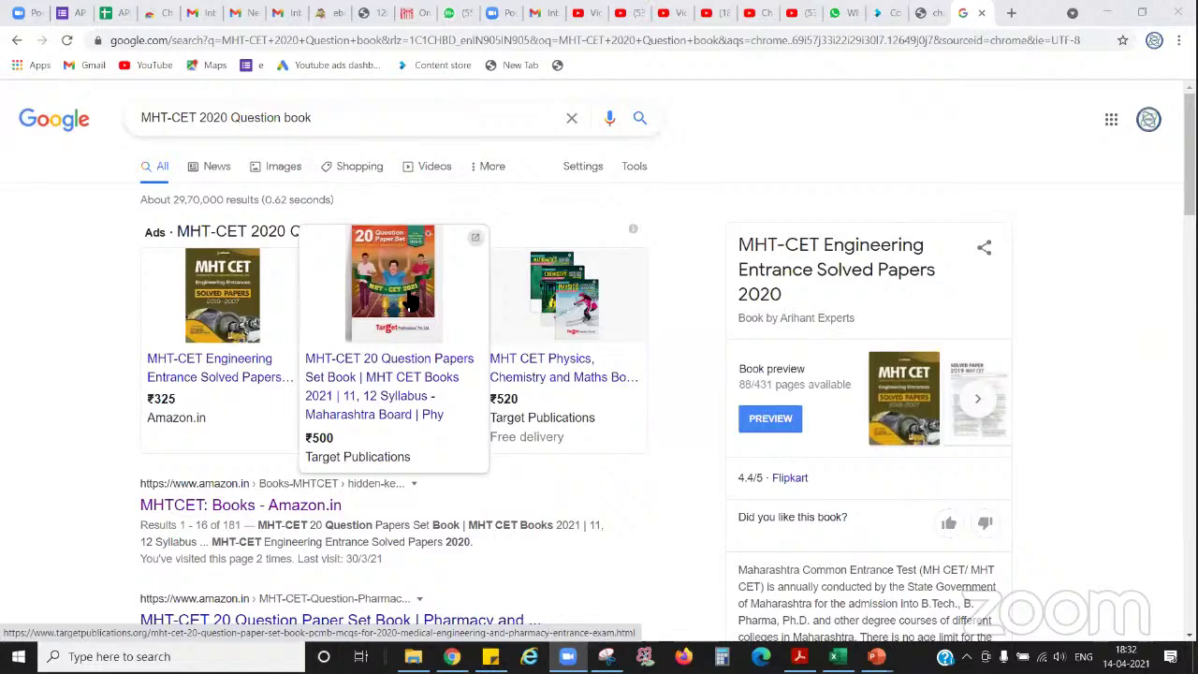
Step: Return to the course content page and open the MHT-CET 2020 PYQs PDF again
click(1106, 13)
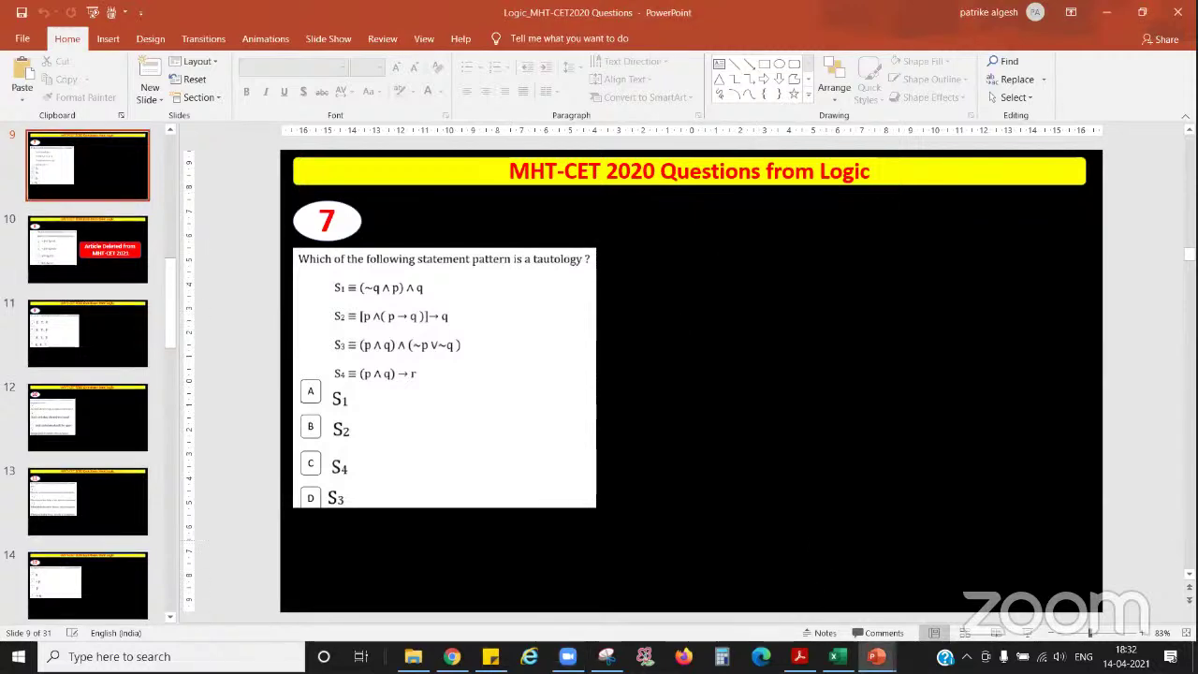
click(452, 656)
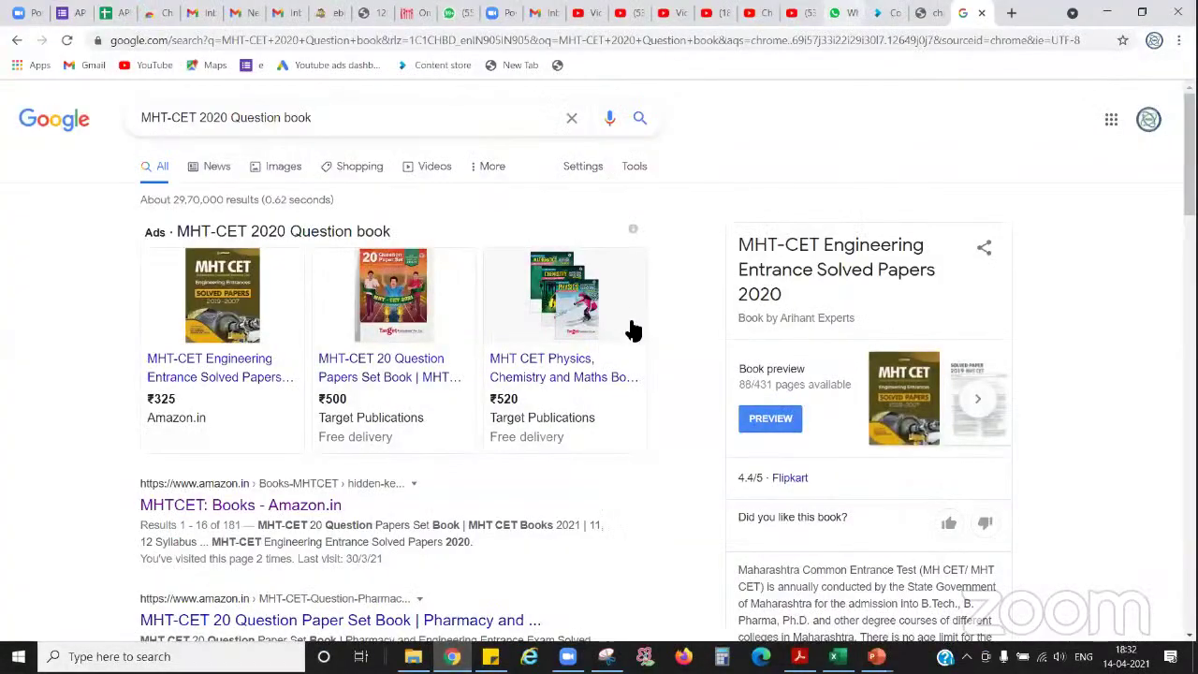
click(880, 12)
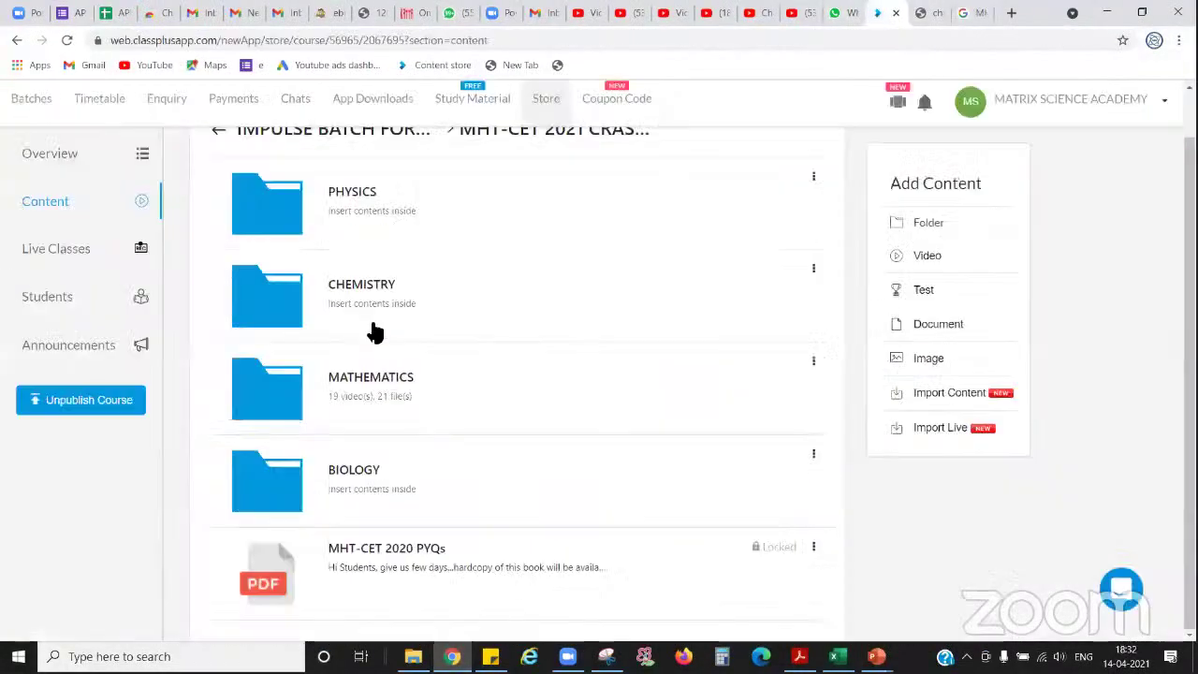
click(414, 567)
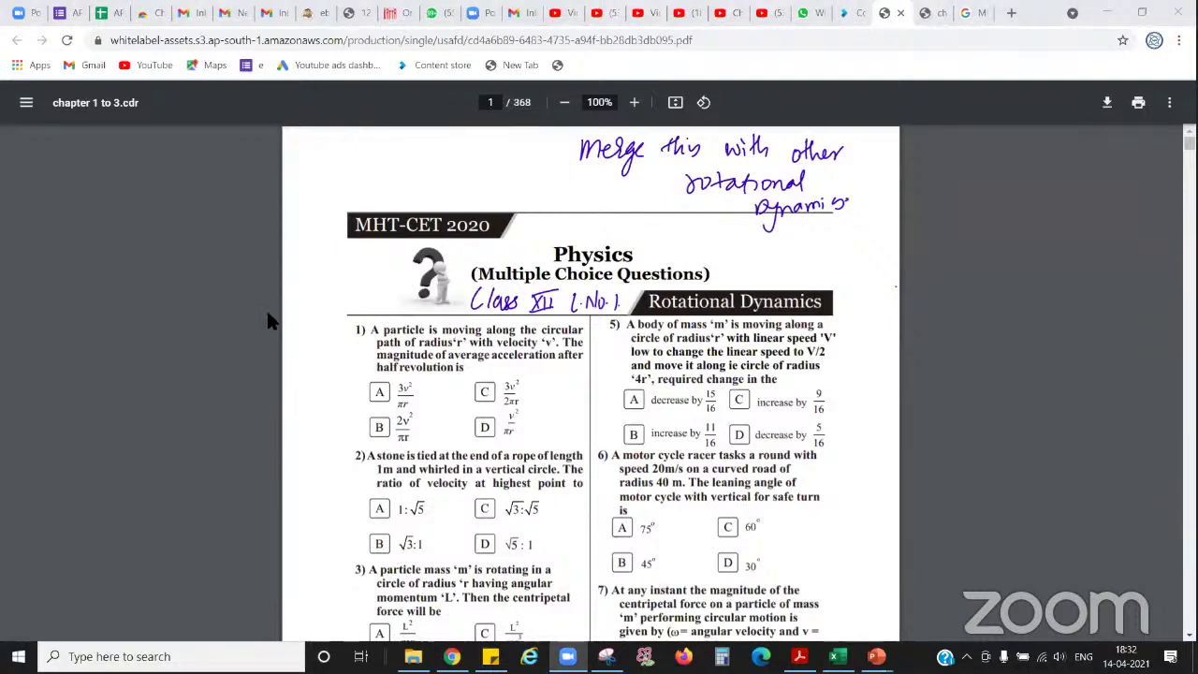
Step: Examine the PDF's Rotational Dynamics questions, their answer key and the Gravitation questions that follow
scroll(899, 337, down, 15)
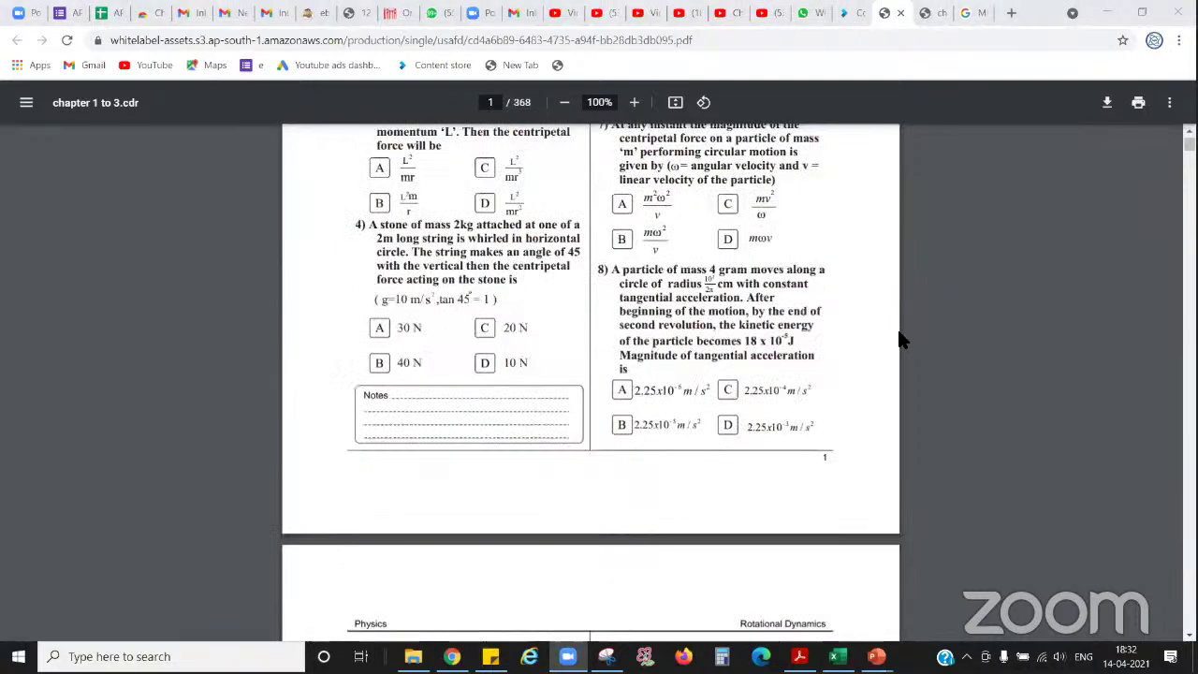
scroll(897, 337, down, 12)
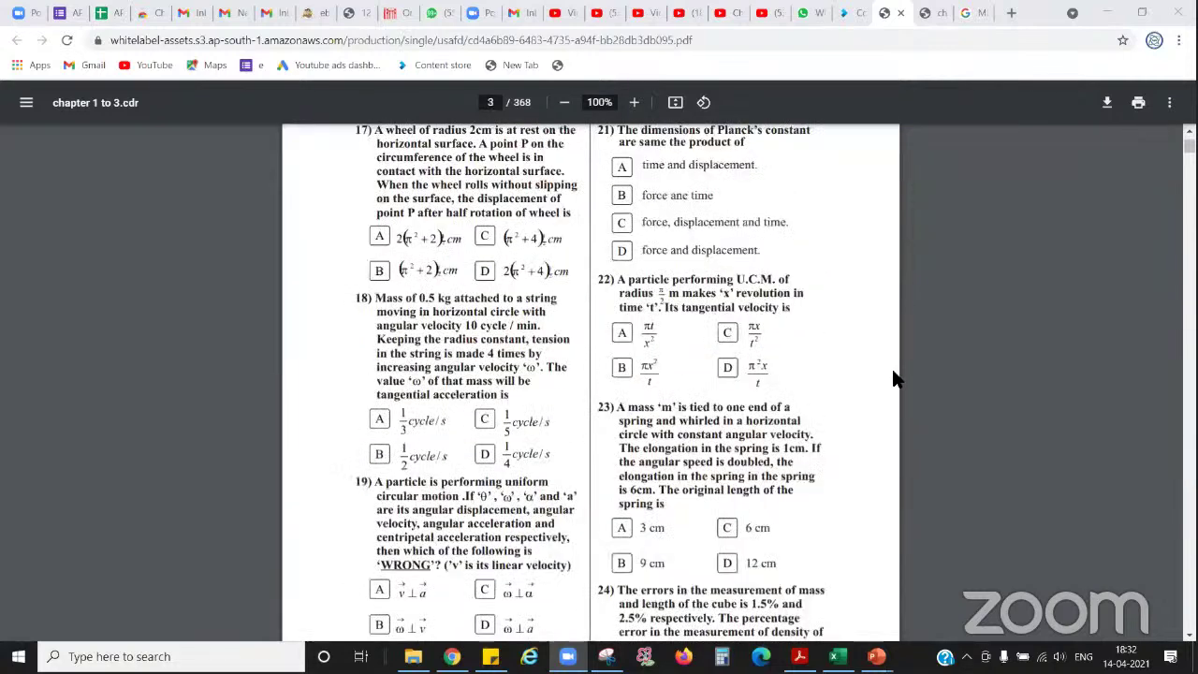
scroll(894, 378, down, 15)
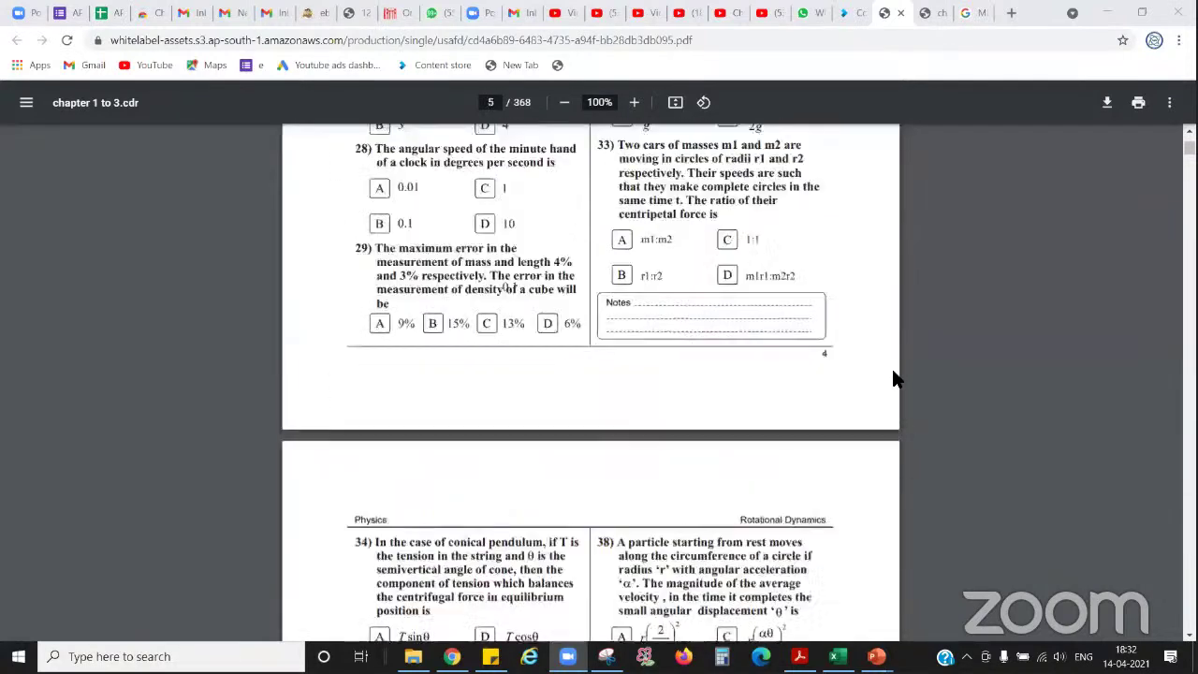
scroll(894, 379, down, 10)
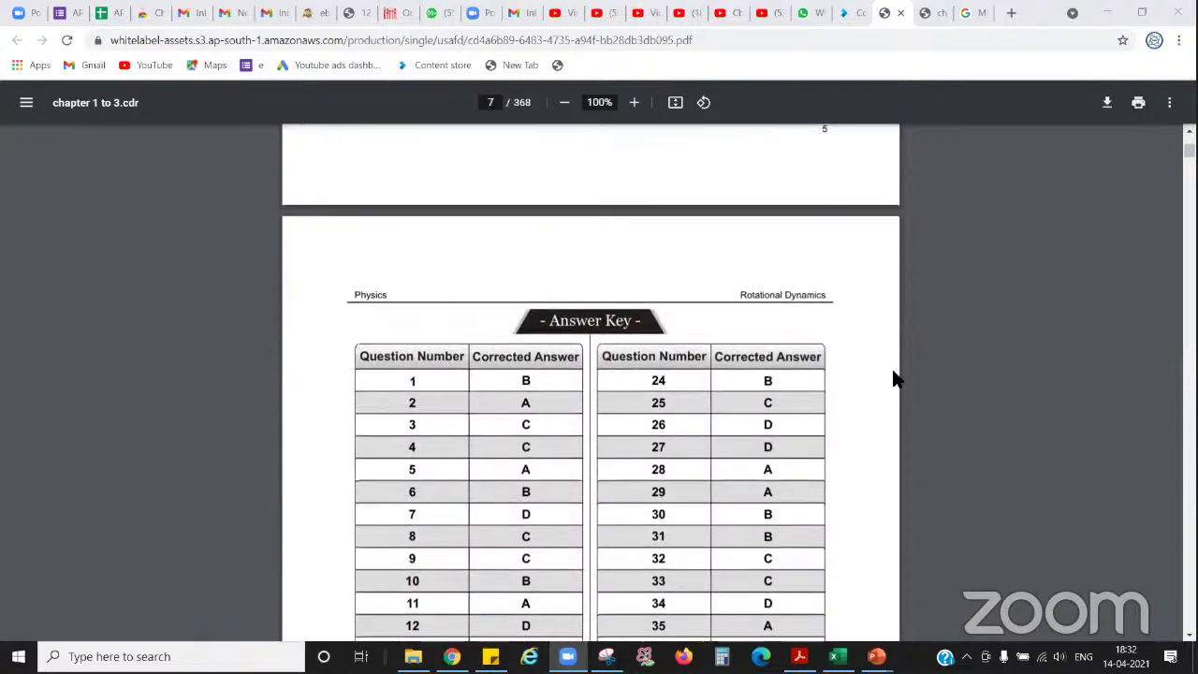
scroll(886, 350, up, 10)
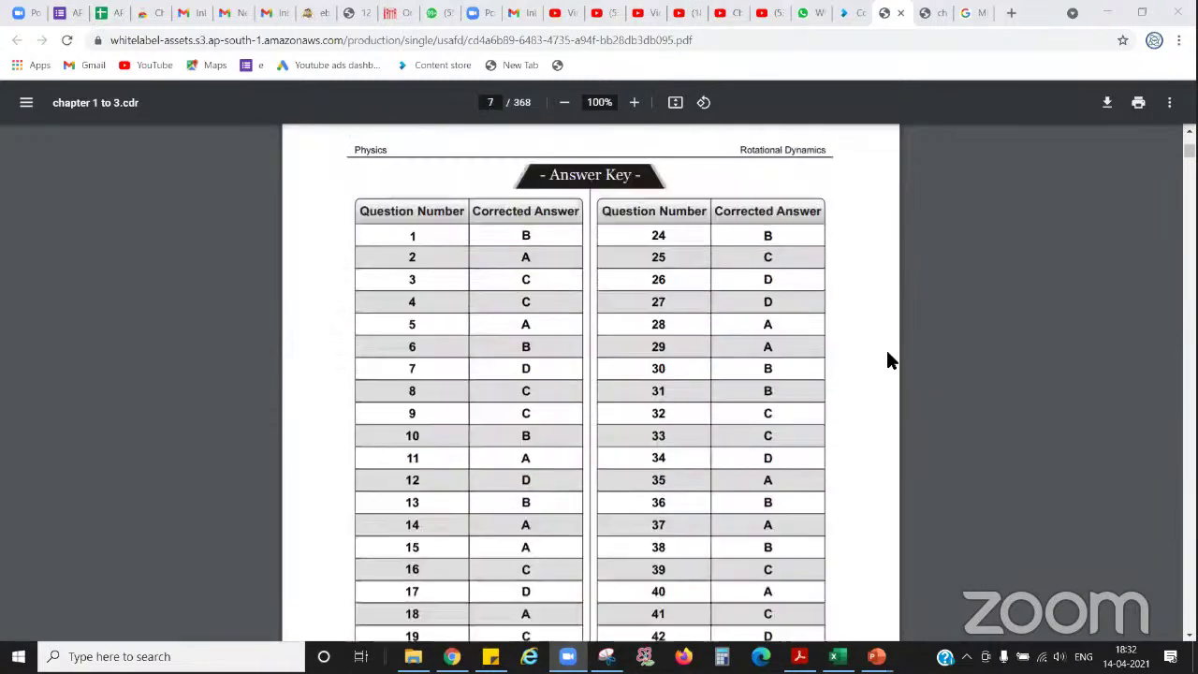
scroll(886, 348, down, 6)
scroll(888, 350, down, 12)
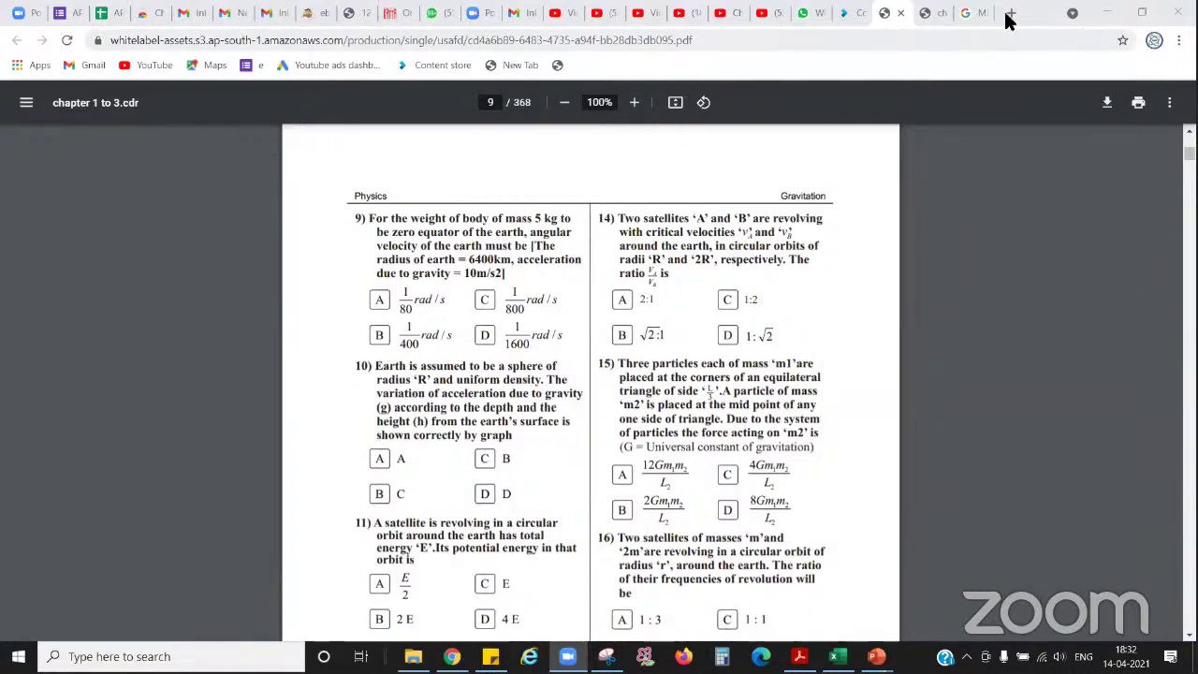
Step: Switch to File Explorer, go to the ATTENDANCE TRACKING folder on Local Disk (D:) and open a workbook from it
click(1108, 12)
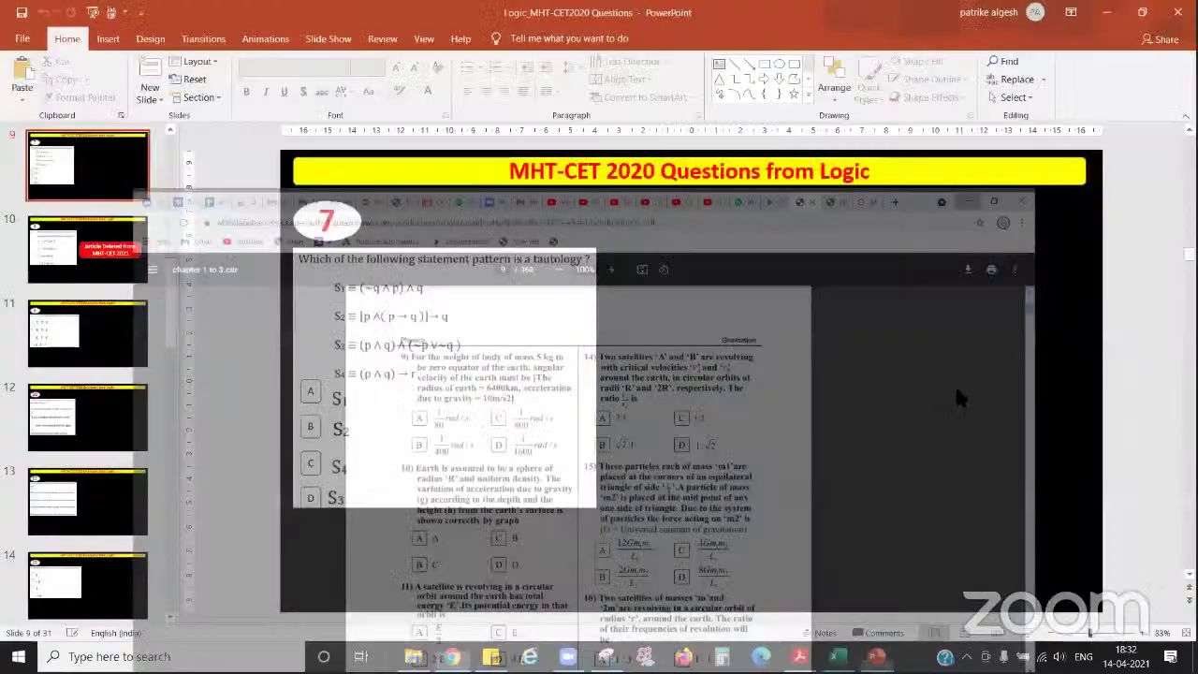
click(412, 656)
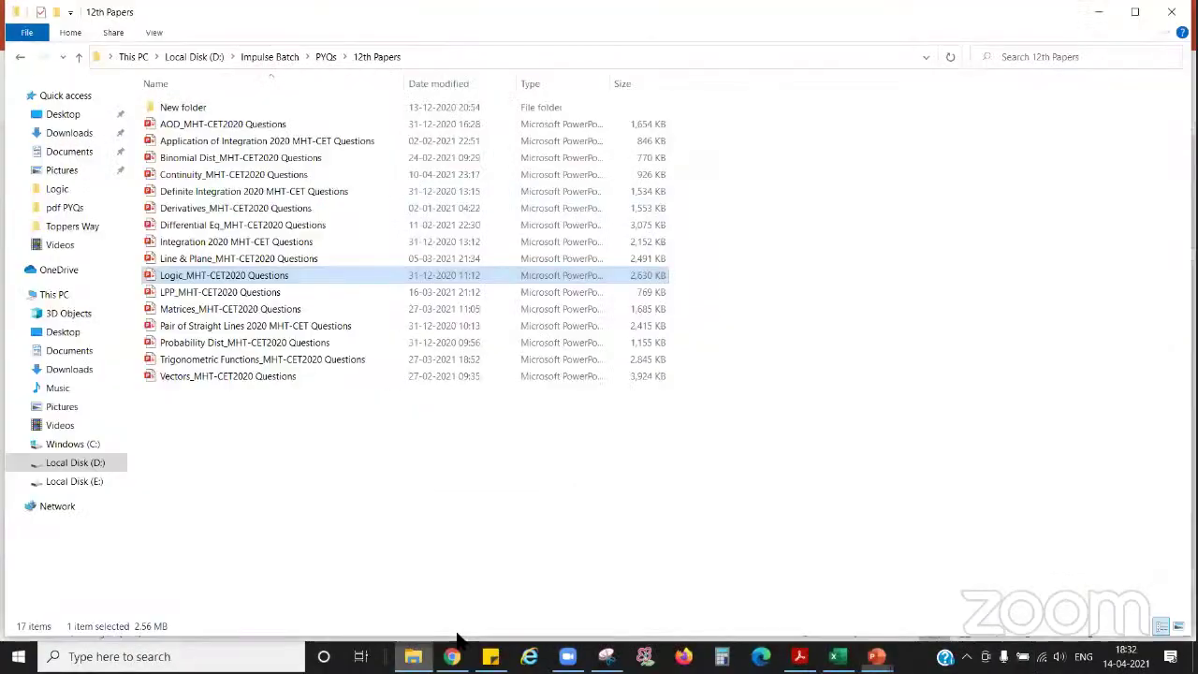
click(82, 286)
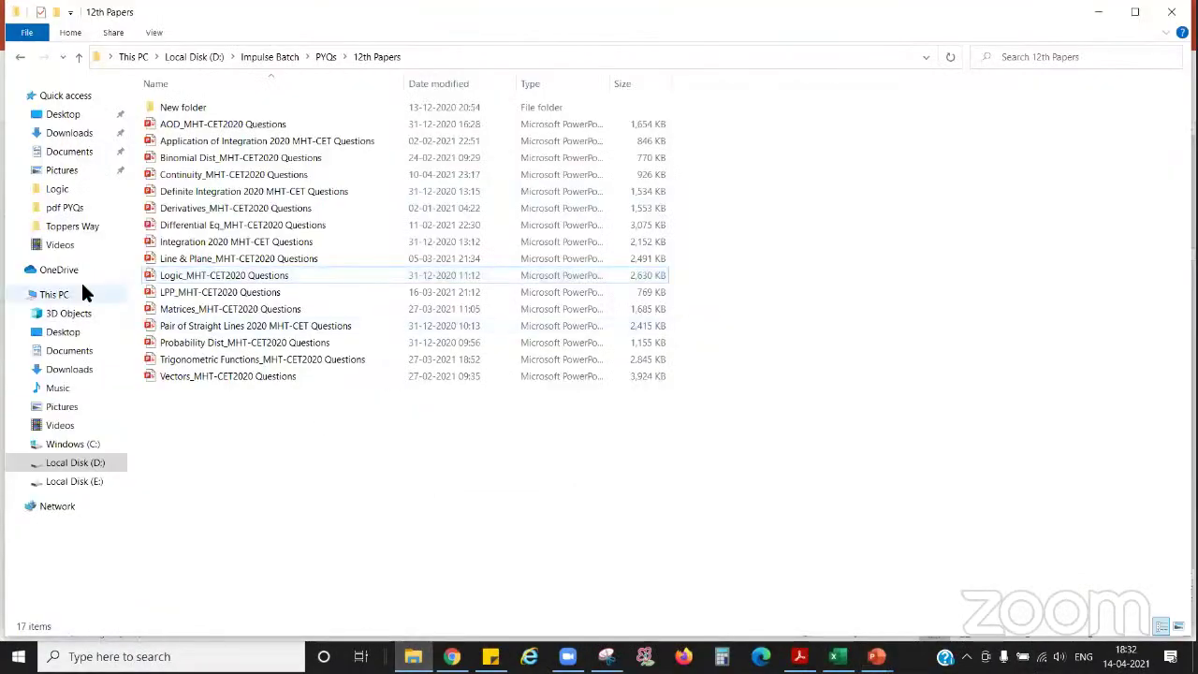
double_click(440, 222)
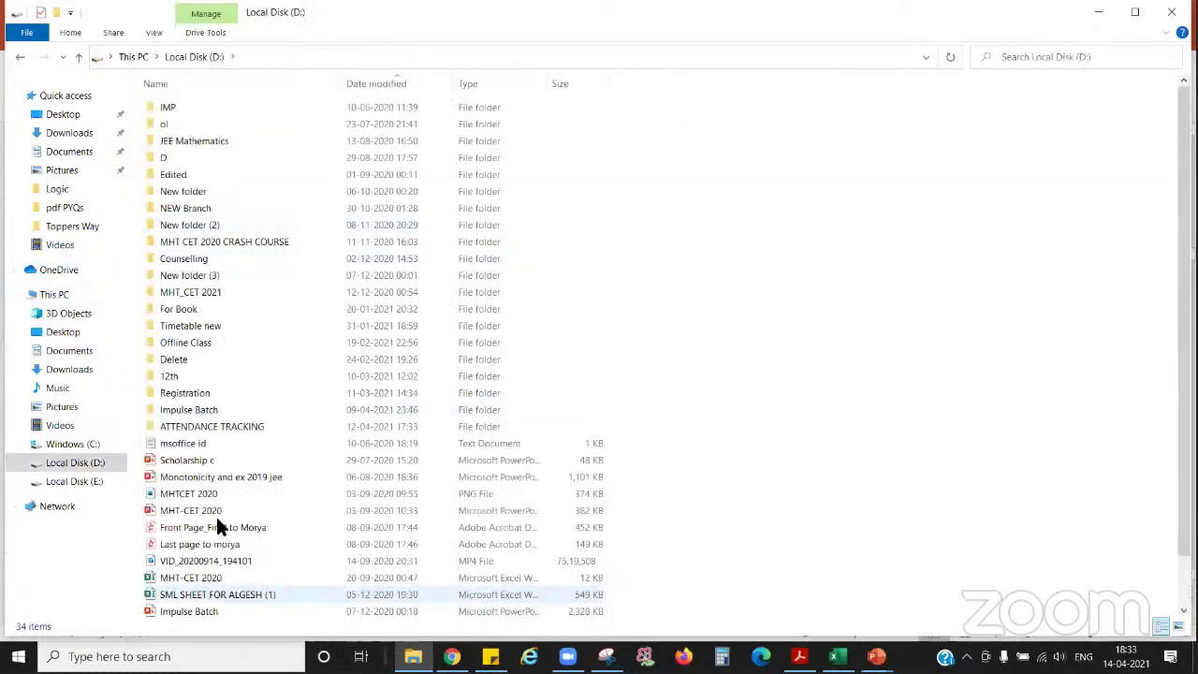
double_click(204, 424)
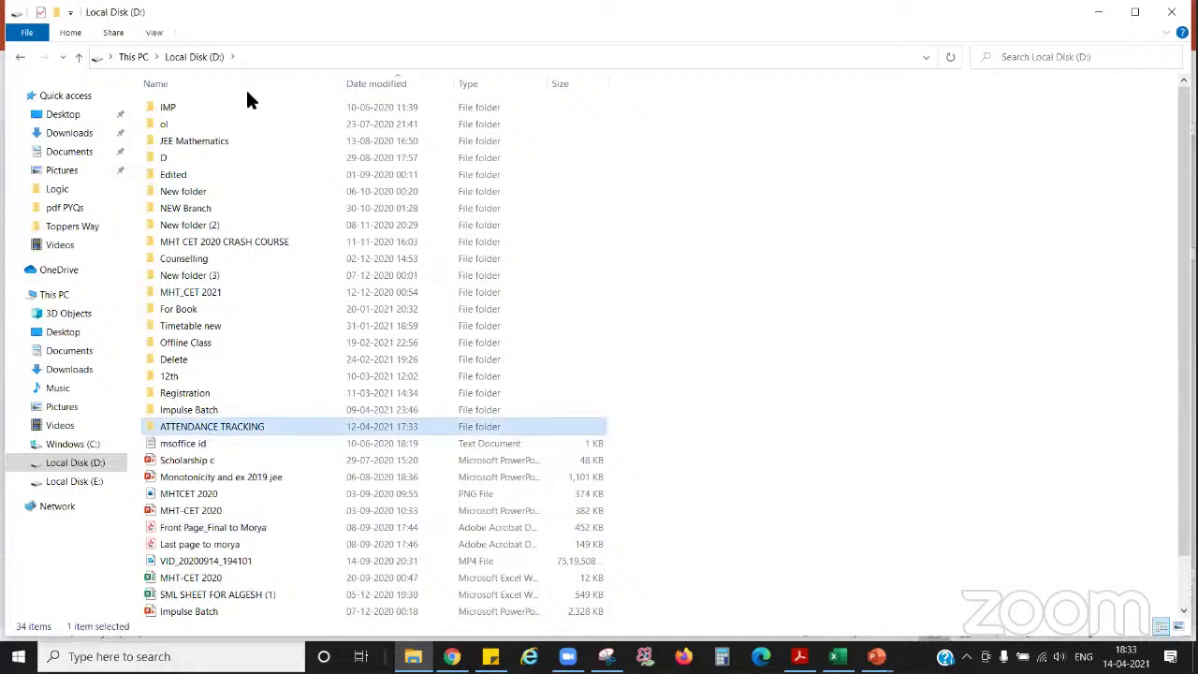
double_click(252, 107)
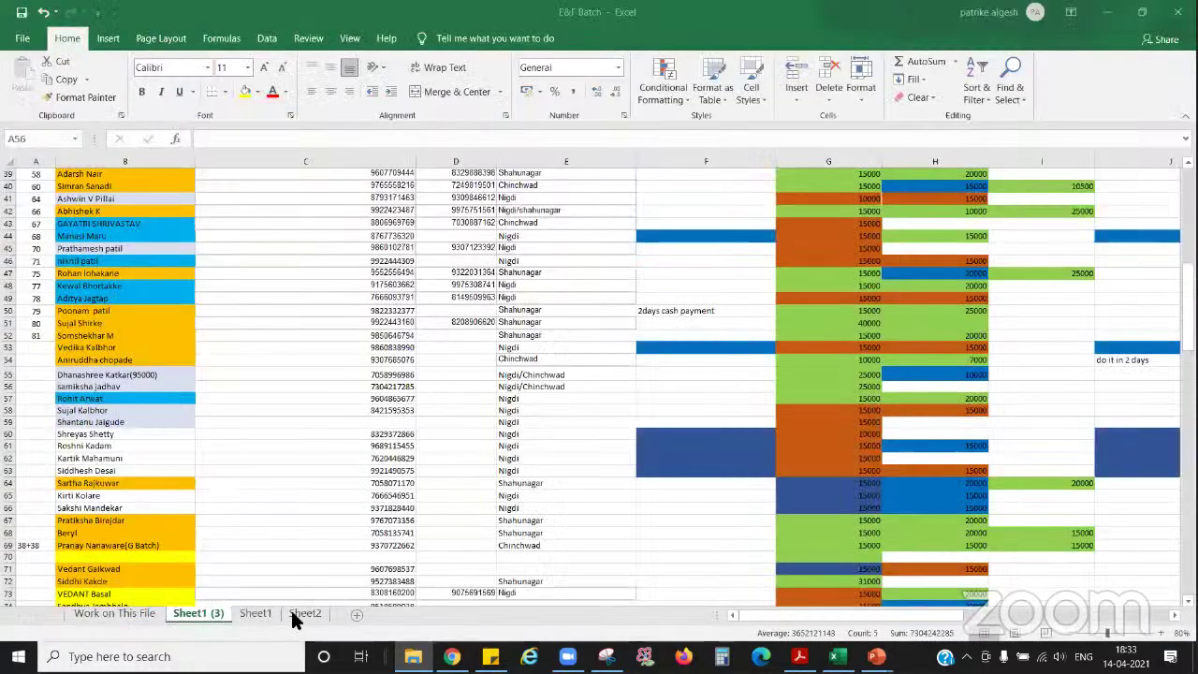
Step: Show Sheet2 of the INTEGRATED 12th workbook and handwrite the marks S, S, C, CMS K and CMS K by its five student lists
click(304, 613)
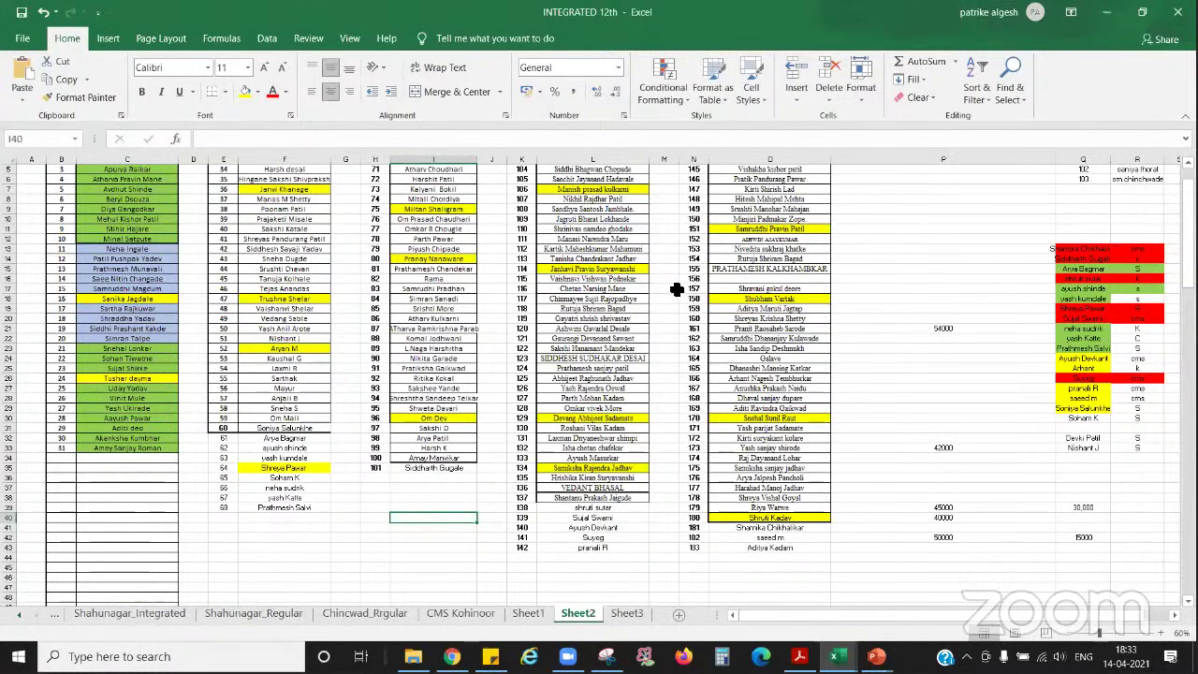
scroll(674, 148, up, 2)
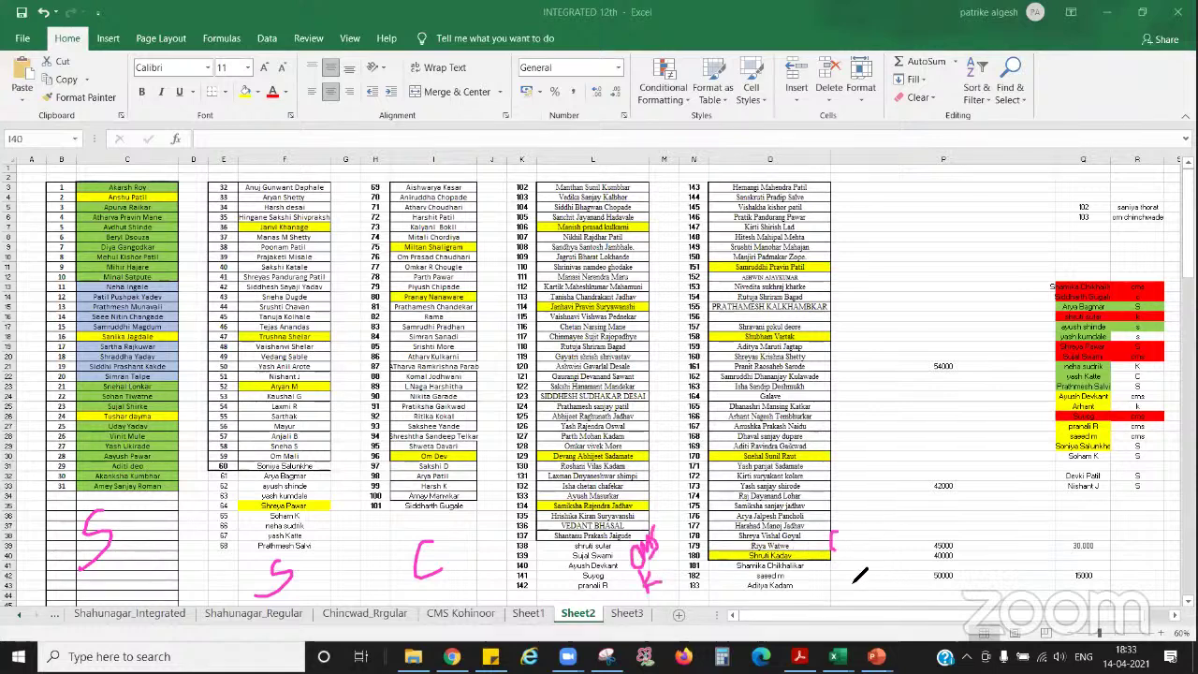
mouse_move(831, 533)
mouse_down()
mouse_move(874, 527)
mouse_move(884, 573)
mouse_up()
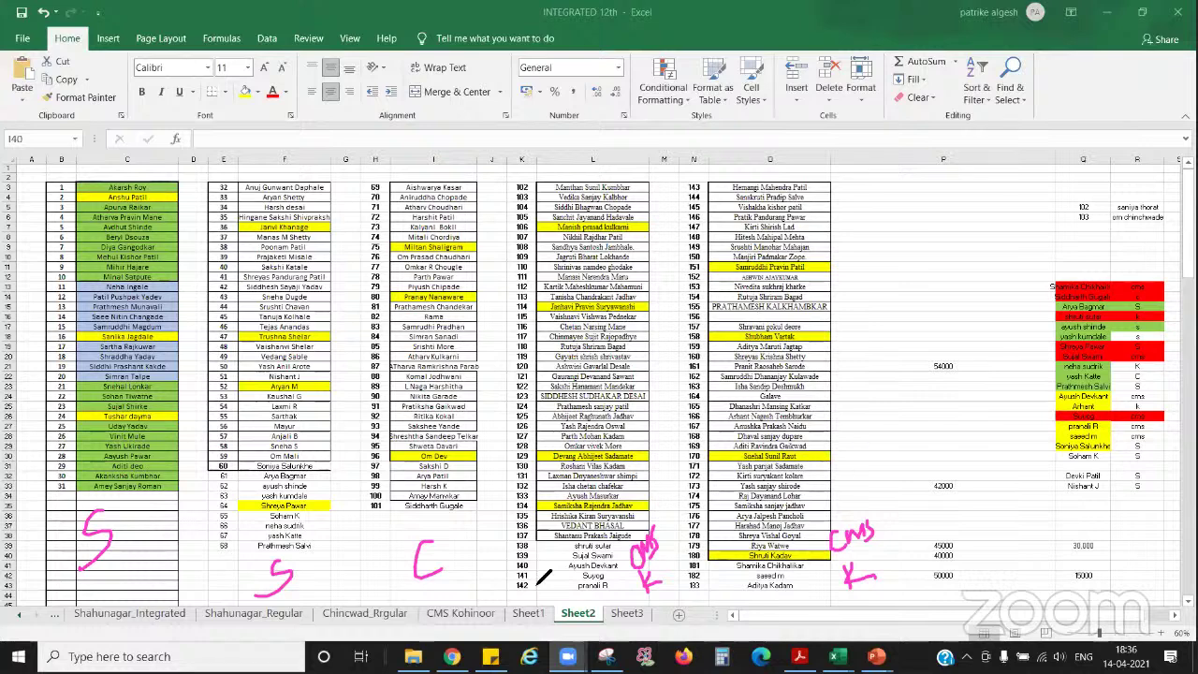
Step: Handwrite 3-4 by the first list and 3 by the third, draw a curve around the CMS K mark, and undo these strokes
mouse_move(136, 561)
mouse_down()
mouse_move(140, 588)
mouse_move(178, 575)
mouse_up()
drag(447, 530, 449, 550)
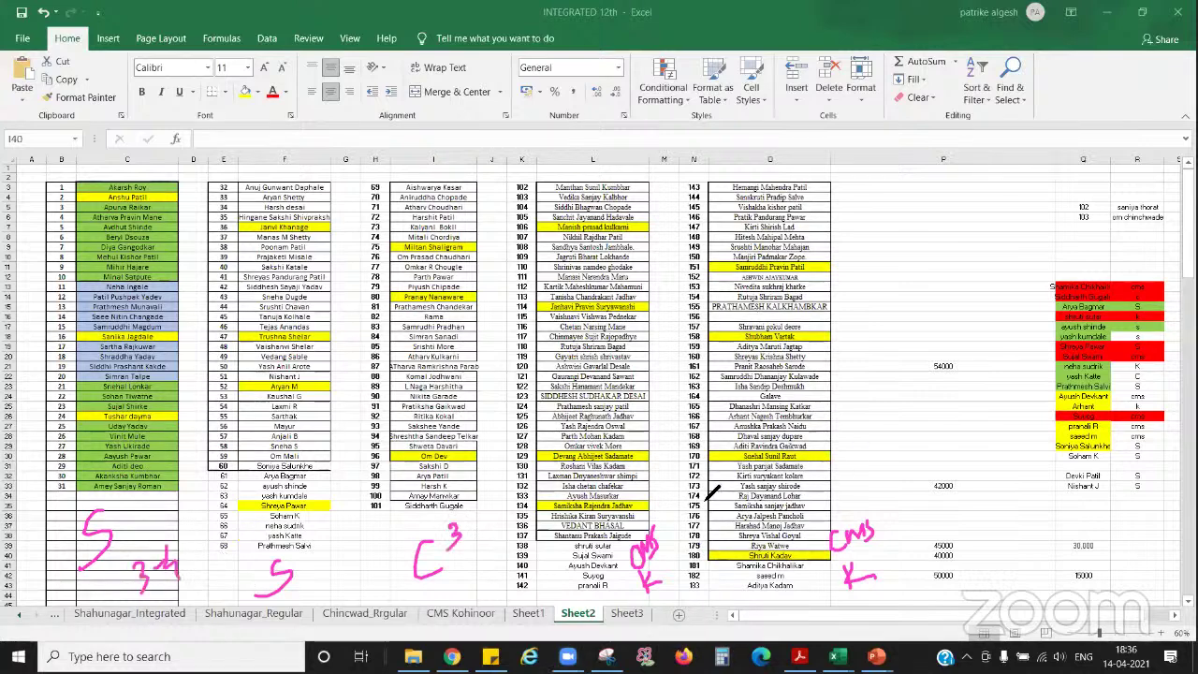
drag(738, 503, 609, 599)
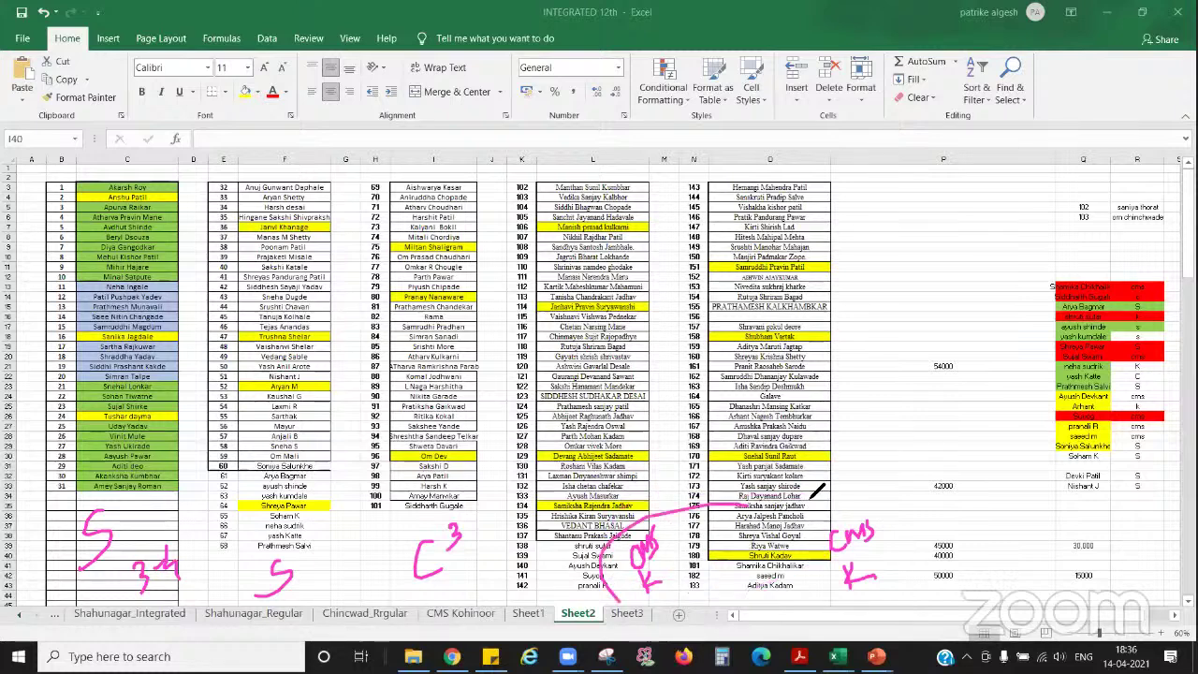
key(ctrl+z)
key(ctrl+z)
key(ctrl+z)
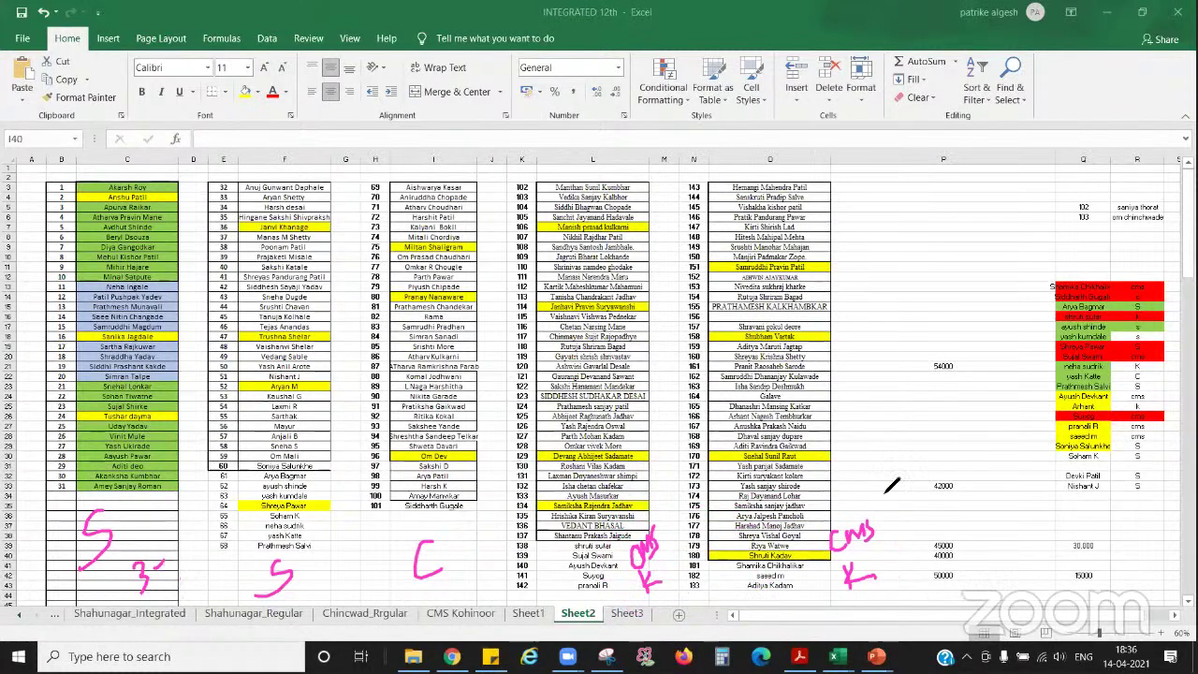
Step: Handwrite a circled 15 beside the fifth student list and undo it together with the leftover number by the first list
drag(894, 440, 901, 460)
drag(913, 414, 905, 412)
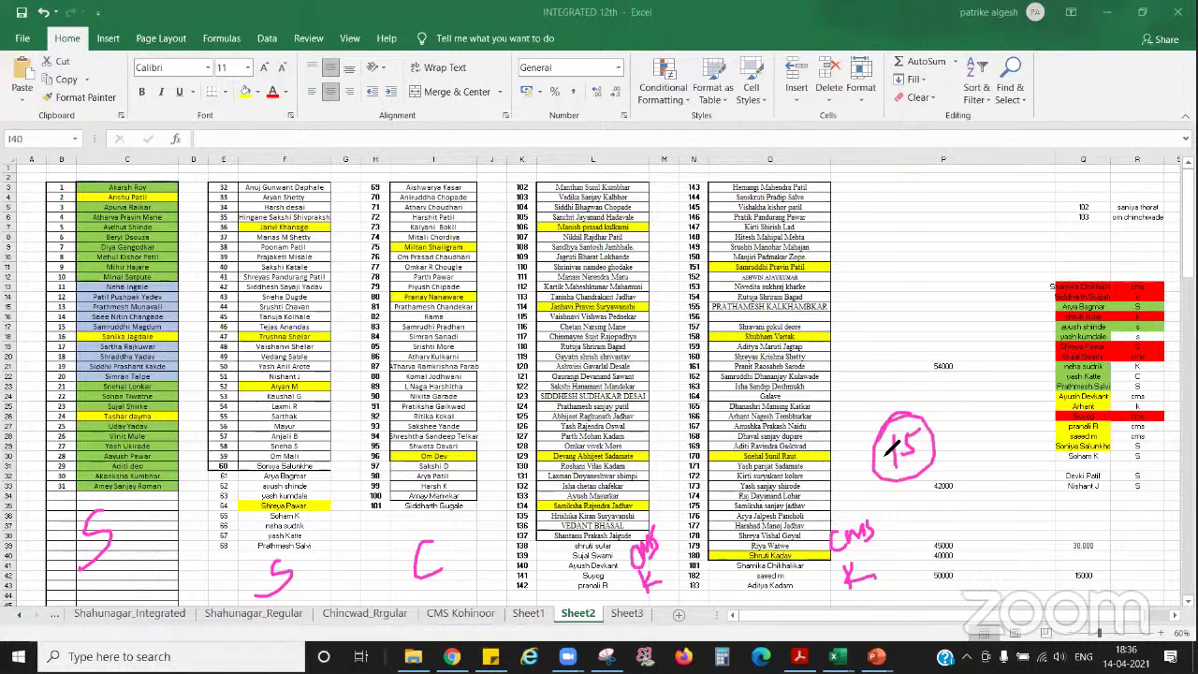
key(ctrl+z)
key(ctrl+z)
key(ctrl+z)
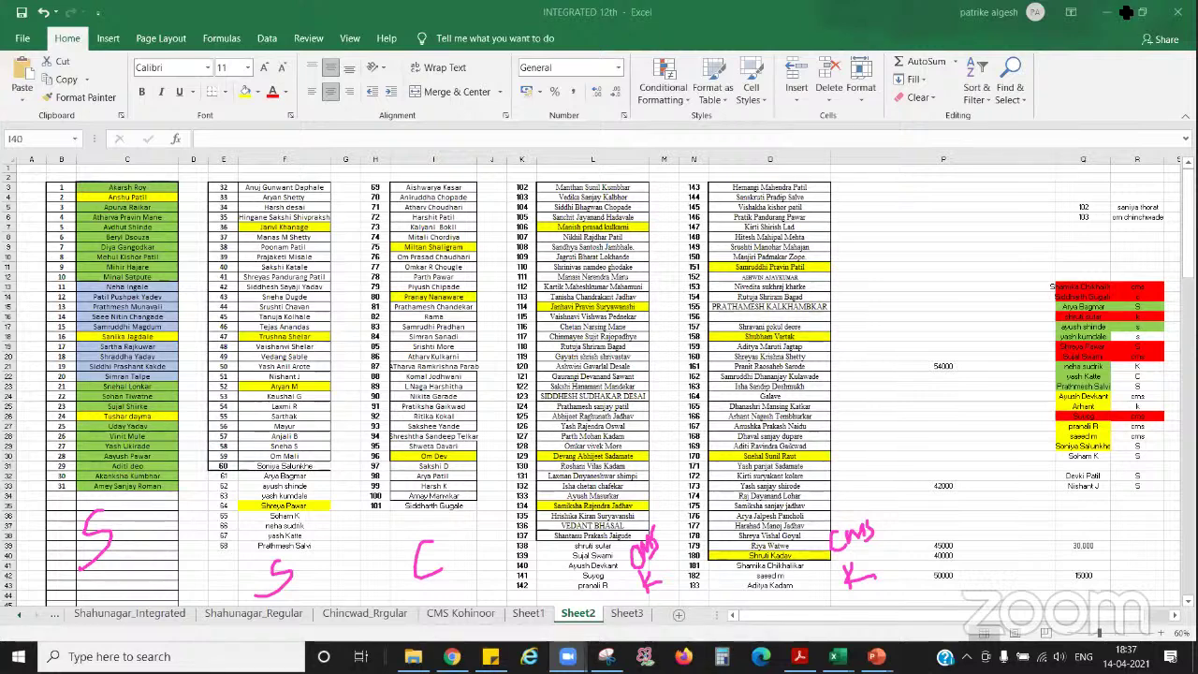
Step: Switch from Excel to the browser, load WhatsApp Web from the WhatsApp site and clear all handwritten marks from the screen
key(ctrl+Tab)
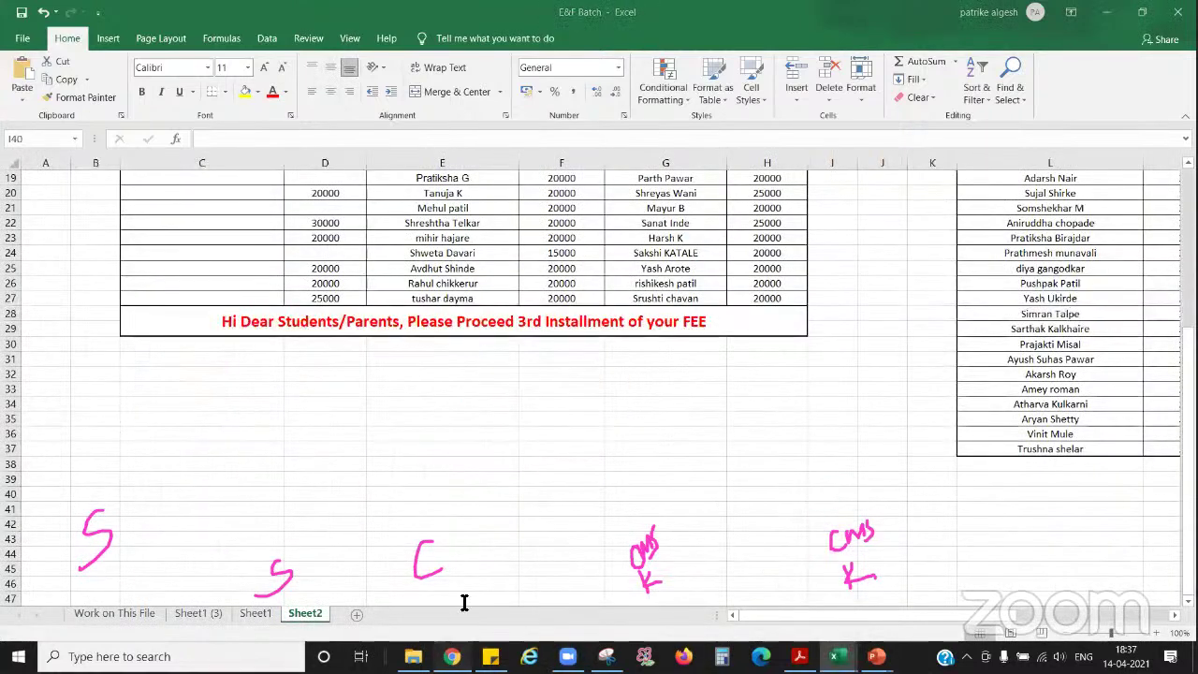
key(alt+Tab)
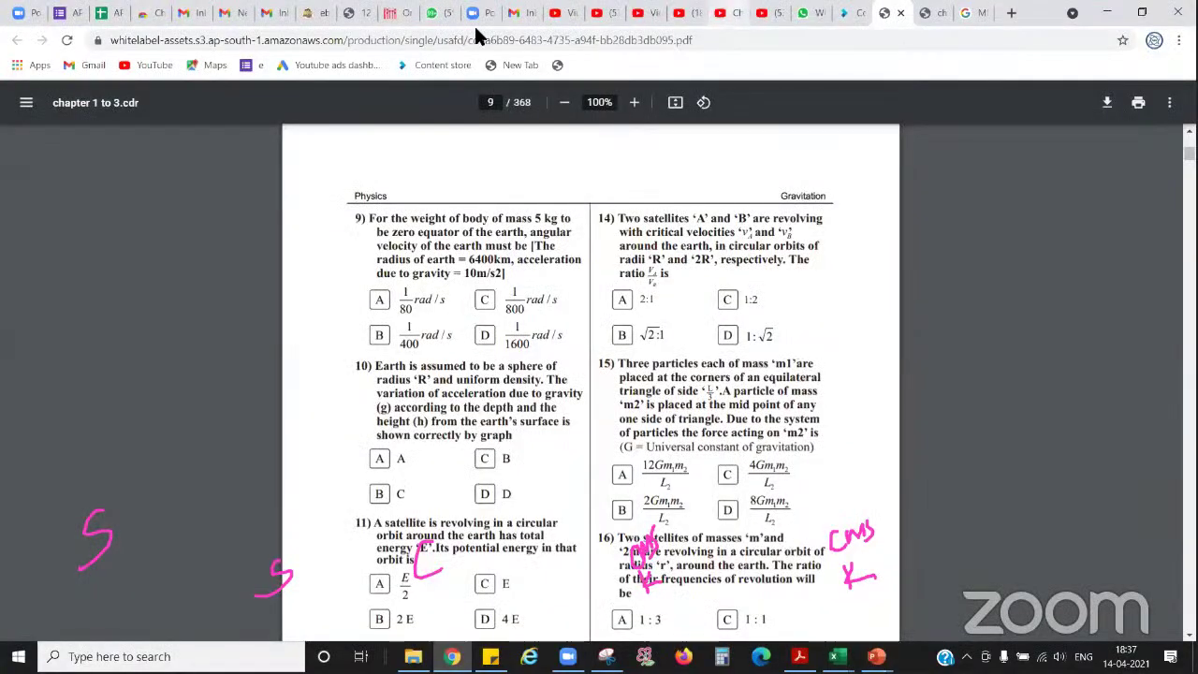
key(ctrl+shift+Tab)
key(ctrl+shift+Tab)
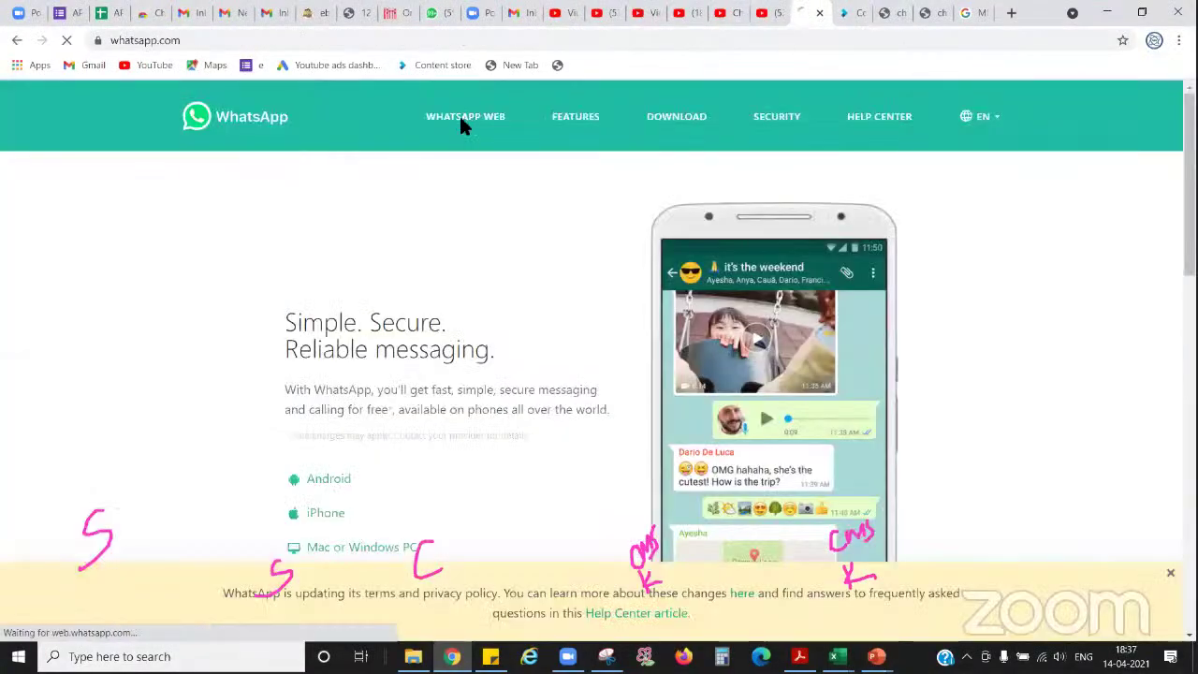
click(458, 113)
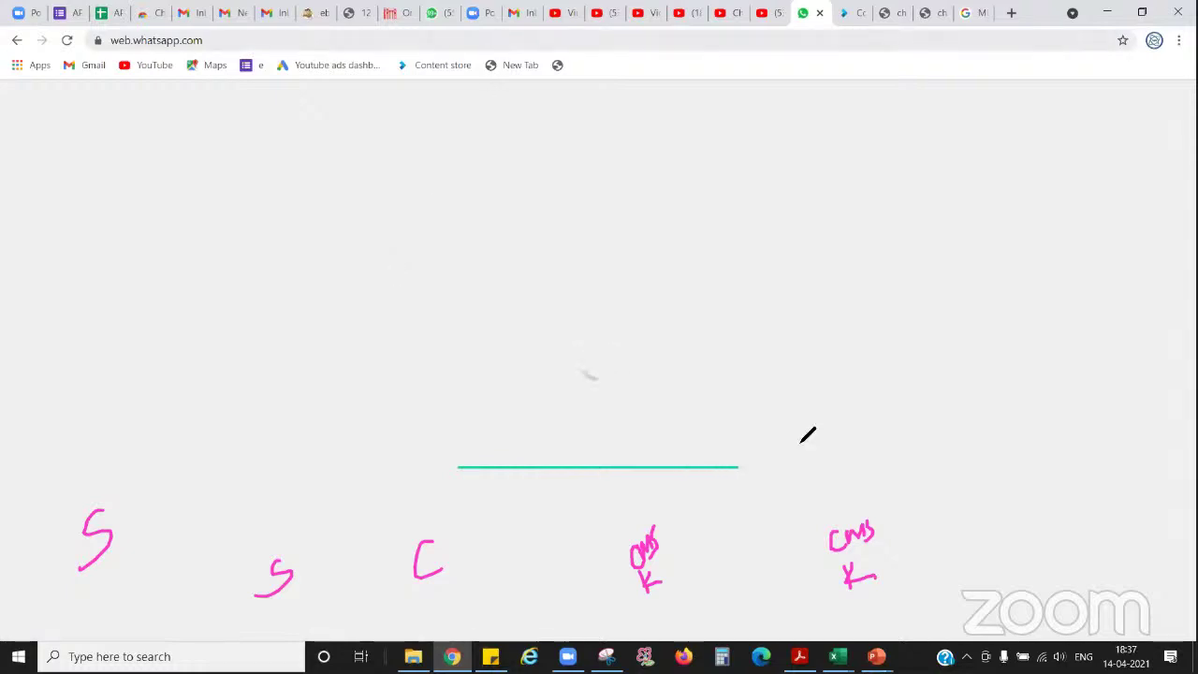
click(389, 624)
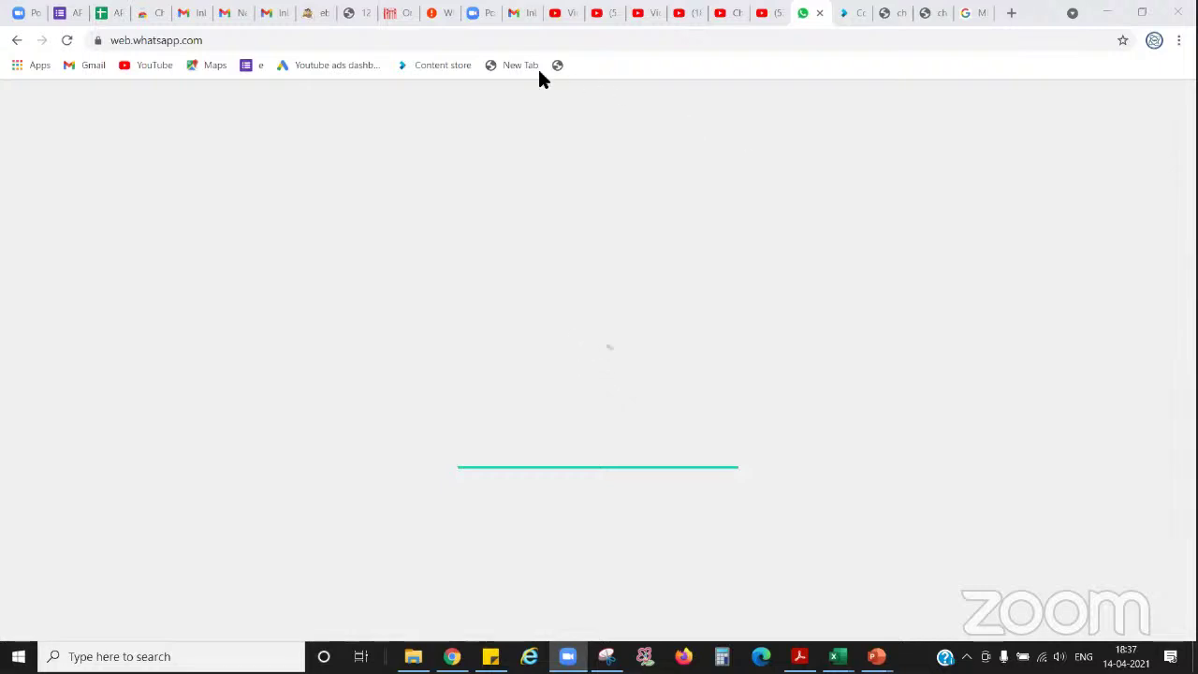
Step: Resume WhatsApp Web in its other open browser tab and open the Attendance group chat
click(437, 30)
click(680, 394)
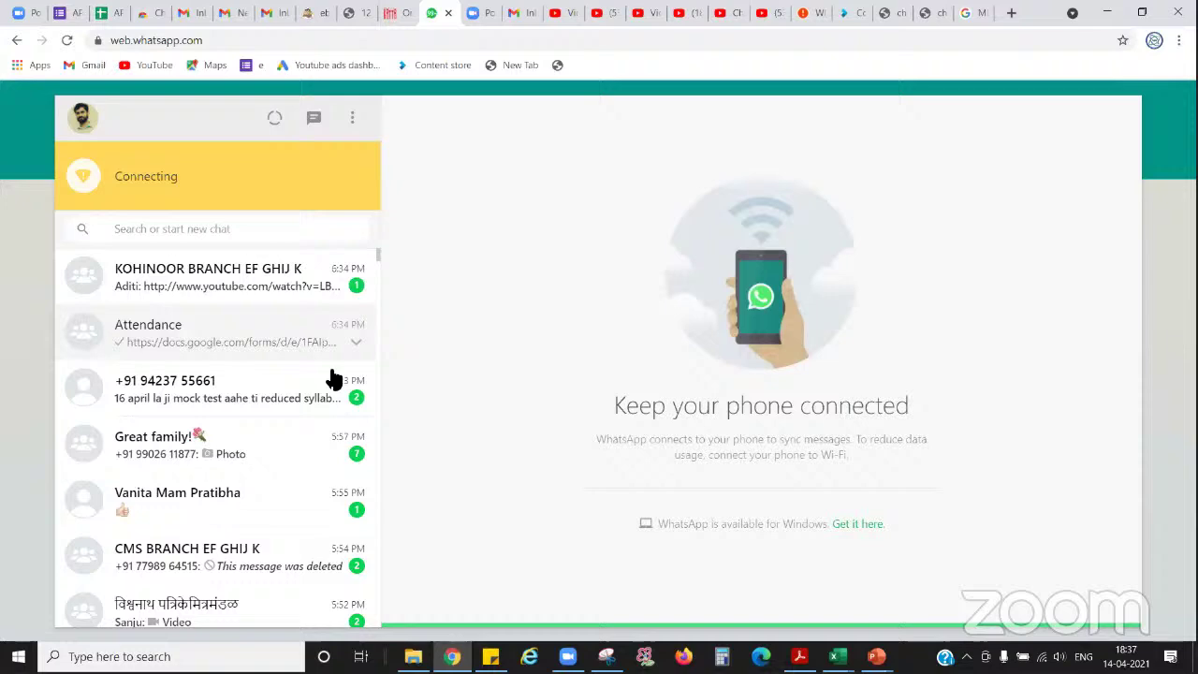
click(330, 360)
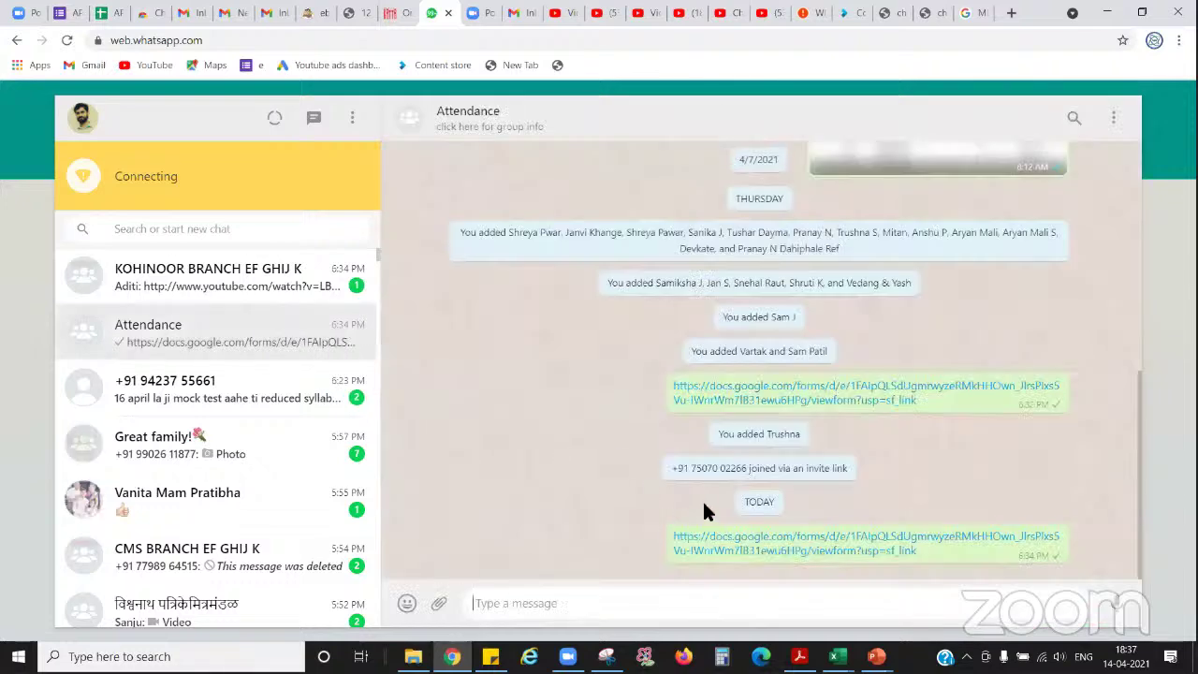
Step: Follow today's form link to the Attendance Mathematics form and open its responses in the linked spreadsheet
click(722, 546)
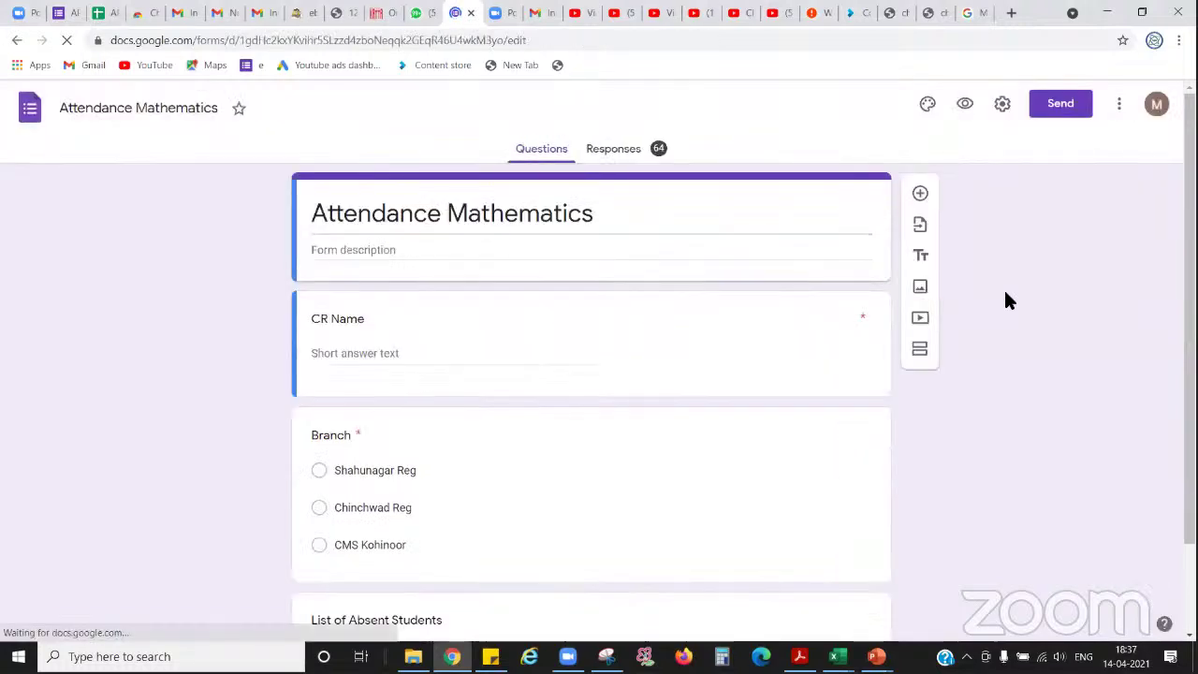
click(616, 151)
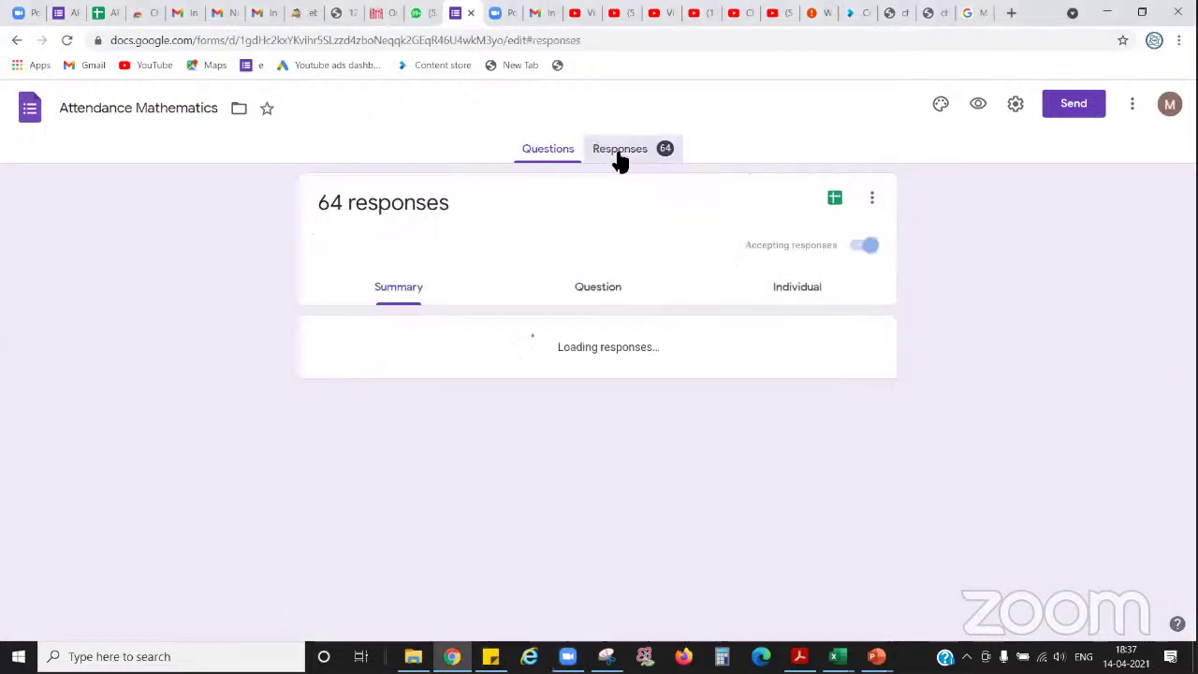
click(830, 197)
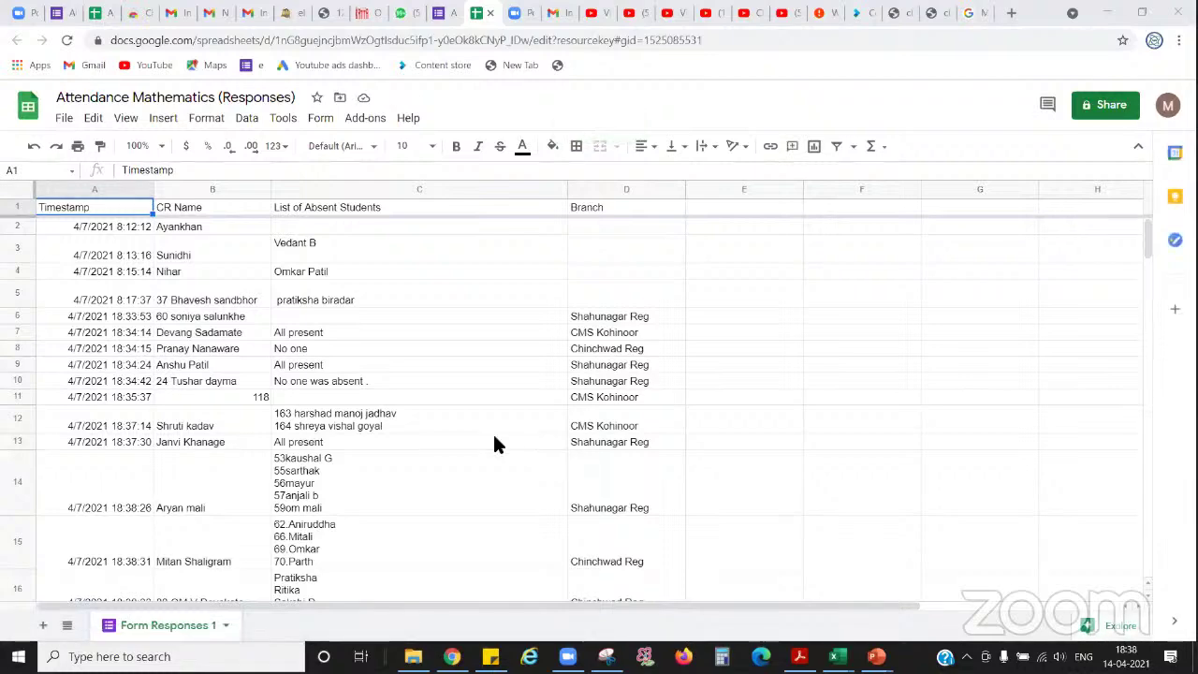
Step: Find the responses dated 4/14/2021 and review their absent-student lists in rows 46 to 52
scroll(494, 437, down, 10)
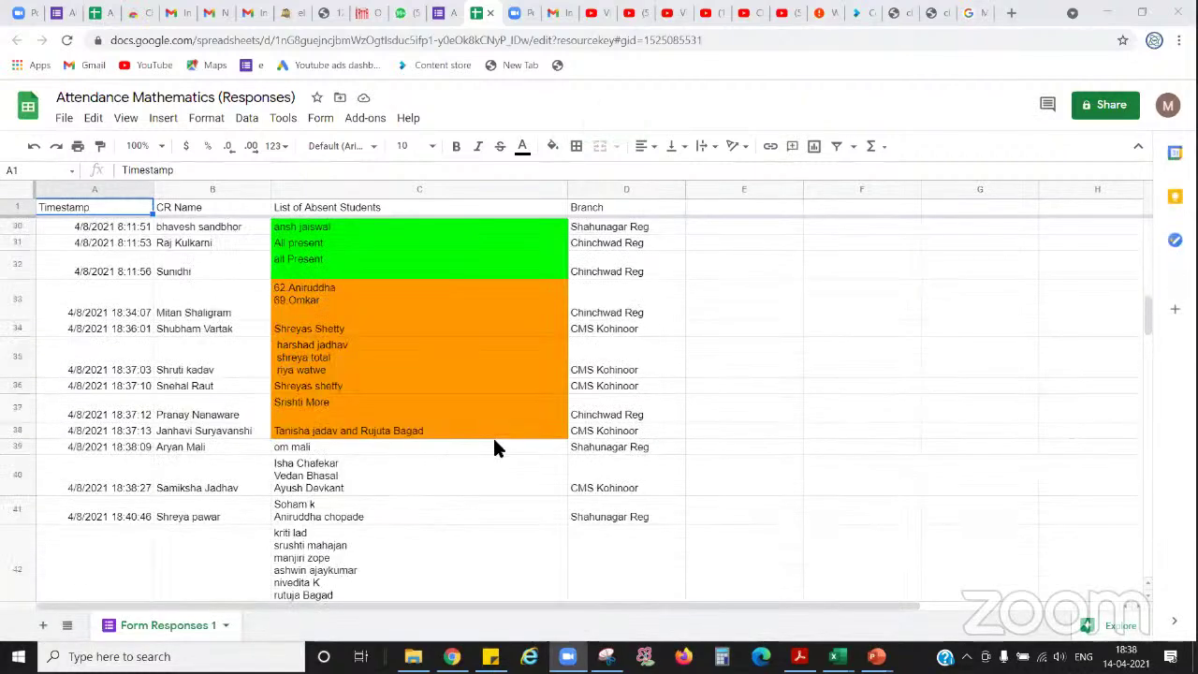
scroll(494, 440, down, 5)
scroll(492, 436, down, 3)
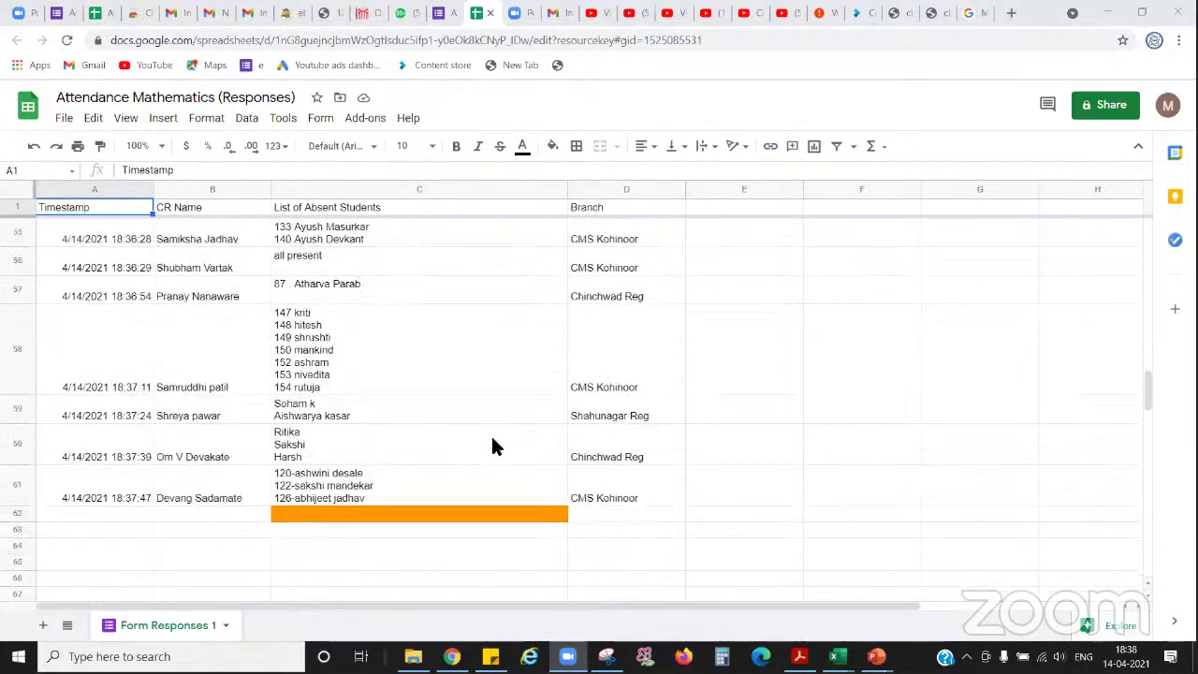
scroll(326, 438, up, 4)
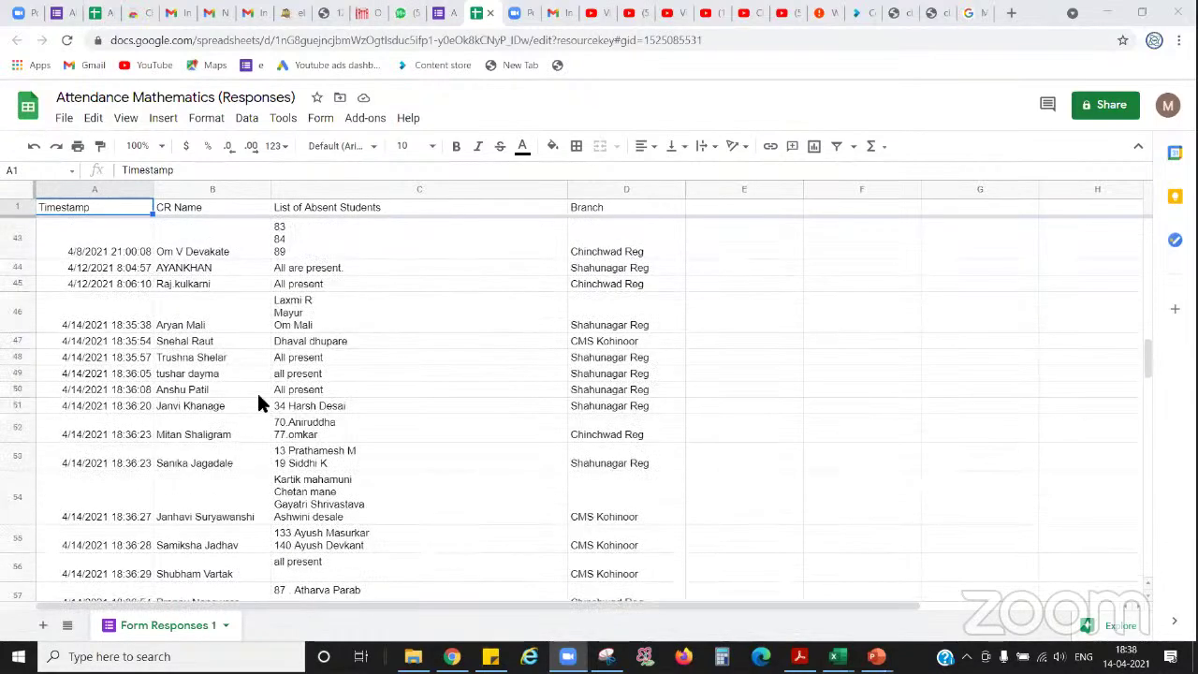
scroll(354, 245, down, 1)
click(355, 256)
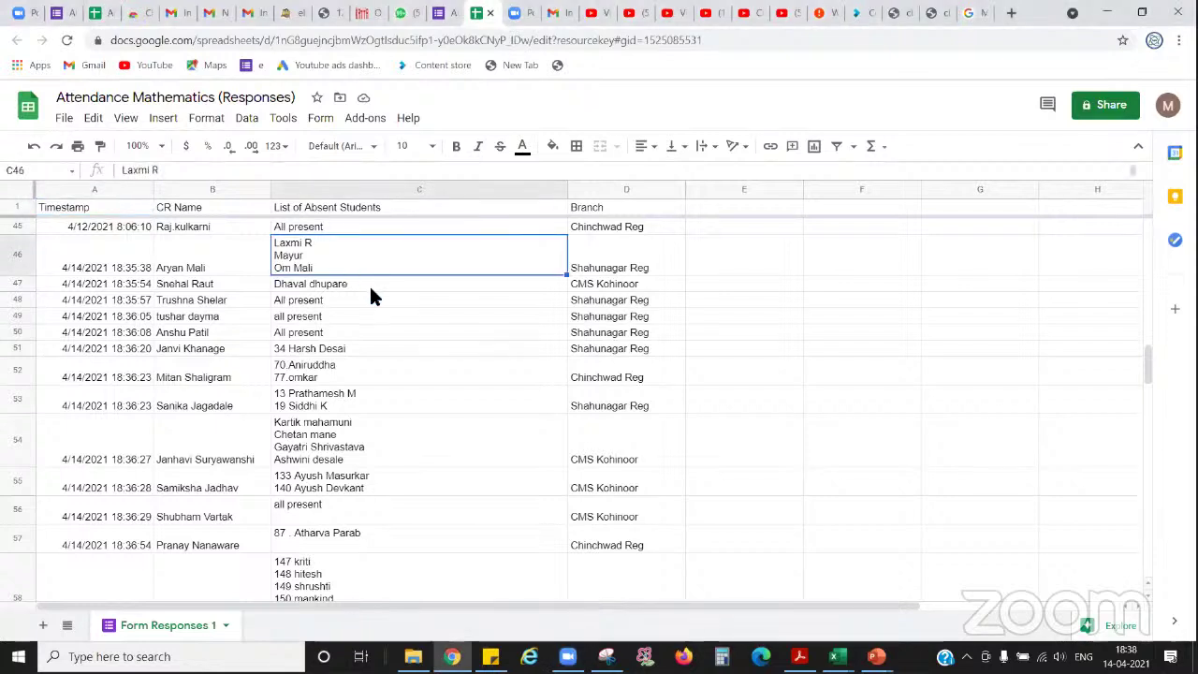
click(370, 290)
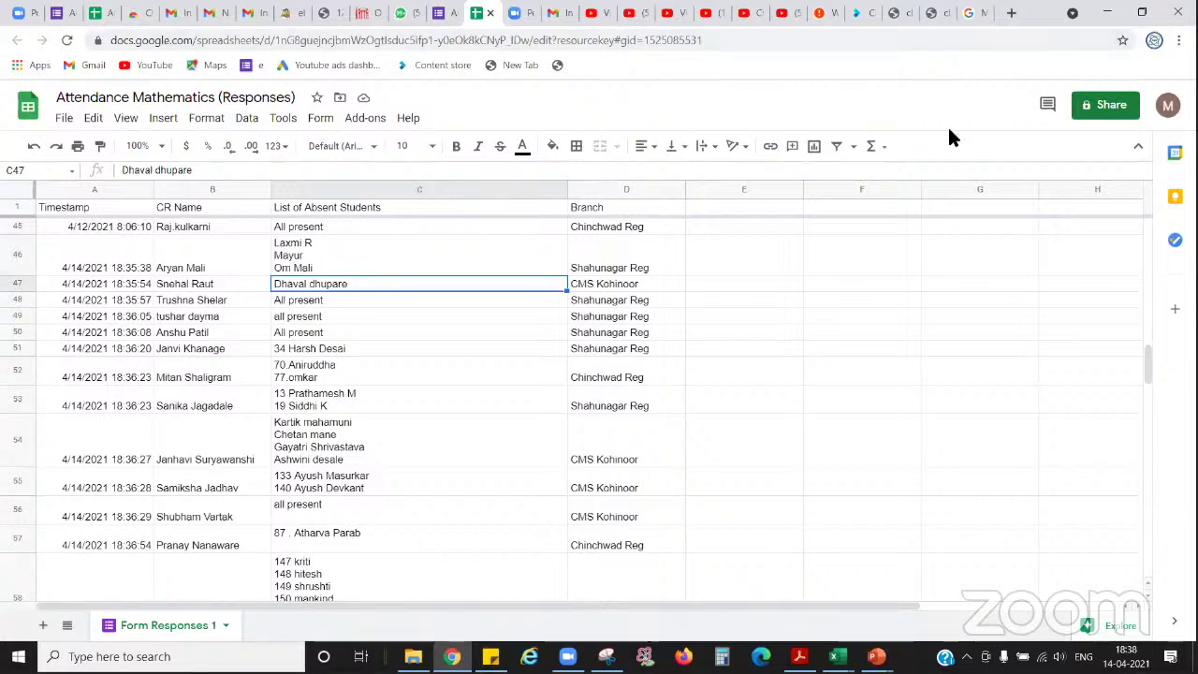
click(399, 302)
click(388, 348)
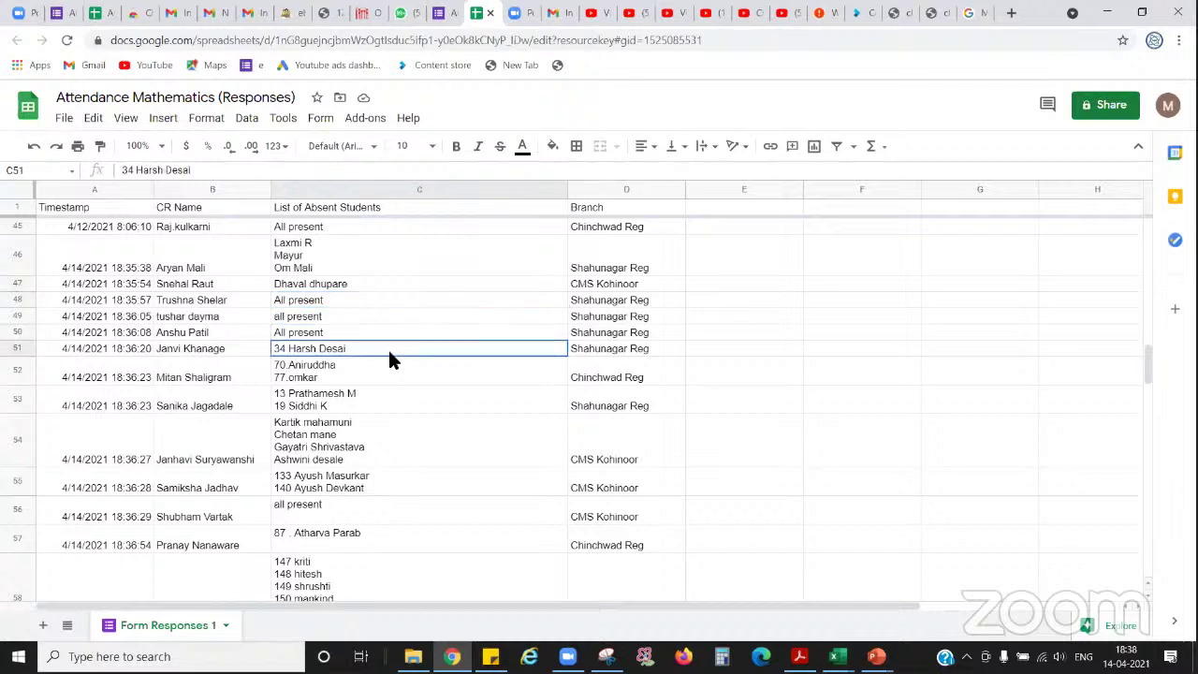
click(389, 368)
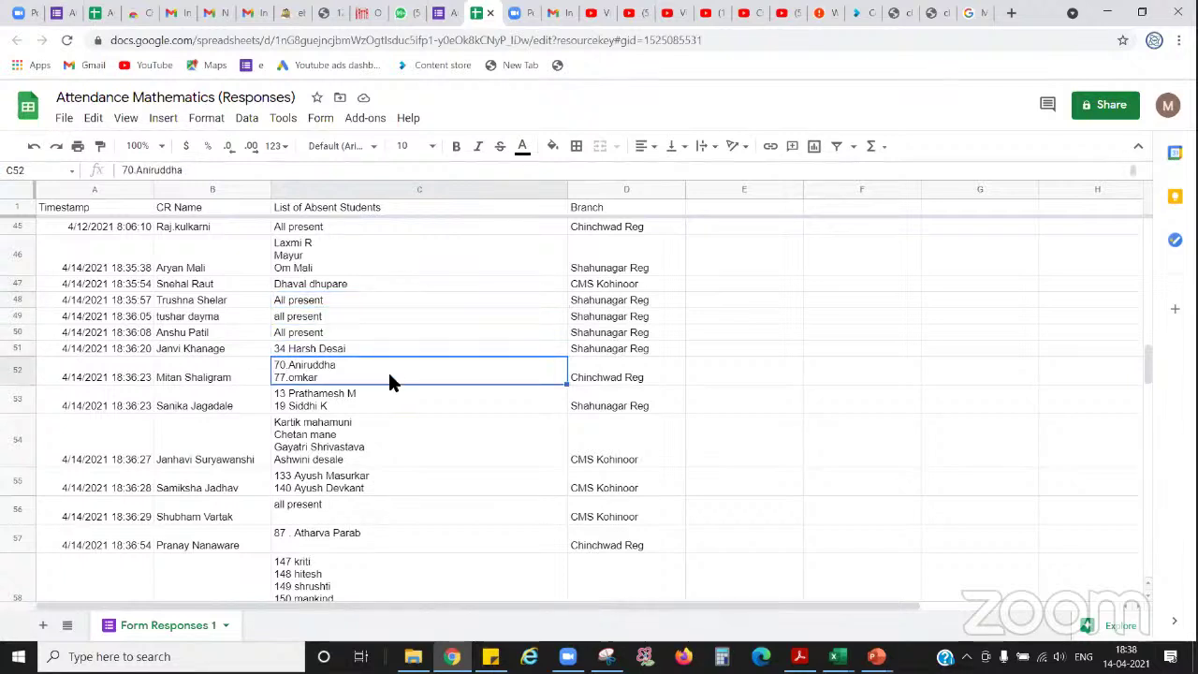
double_click(389, 379)
click(792, 440)
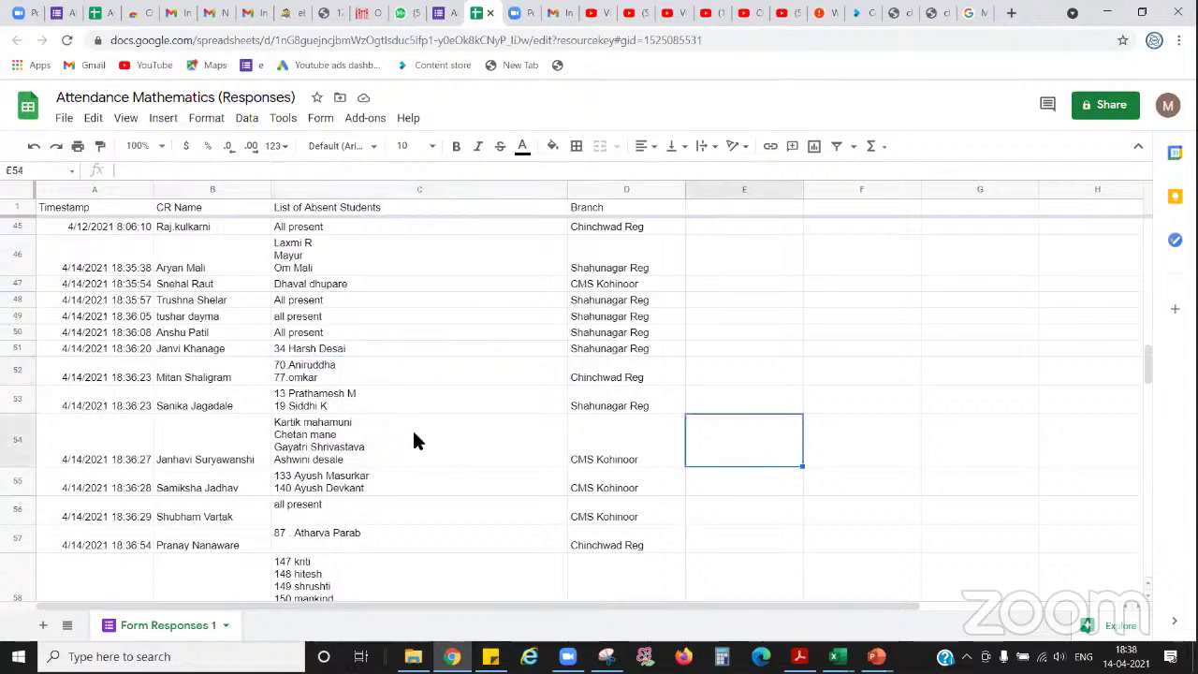
Step: Review the absent-student lists in rows 53 to 55
click(427, 408)
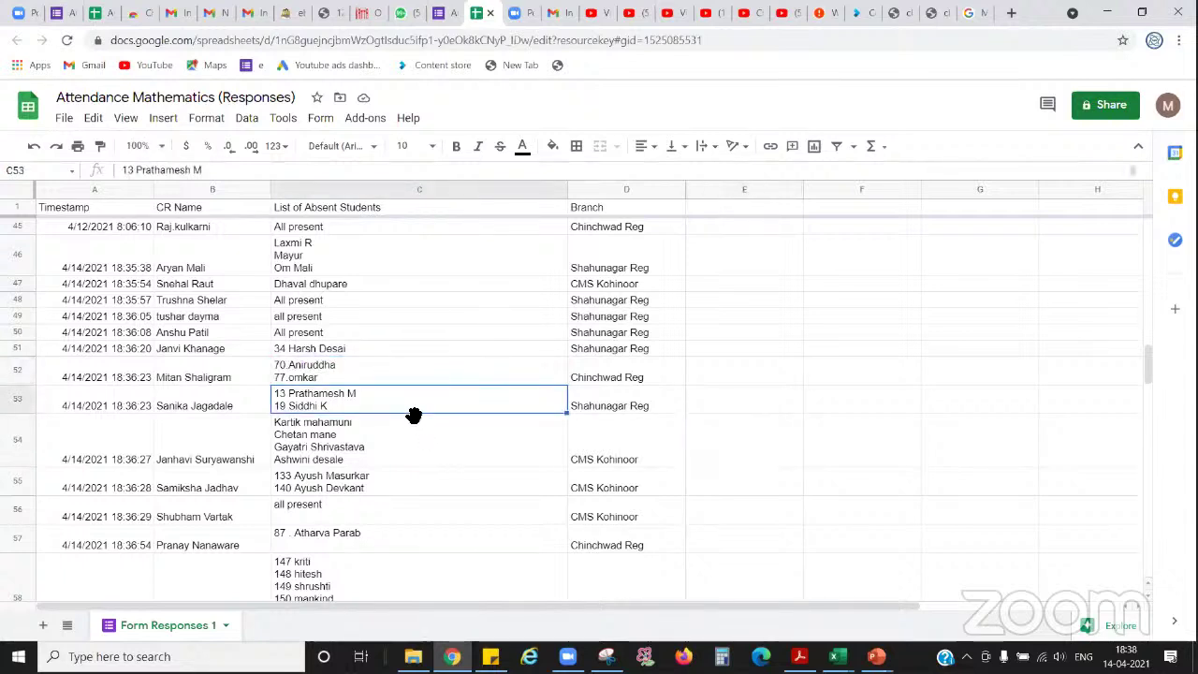
key(Down)
key(Up)
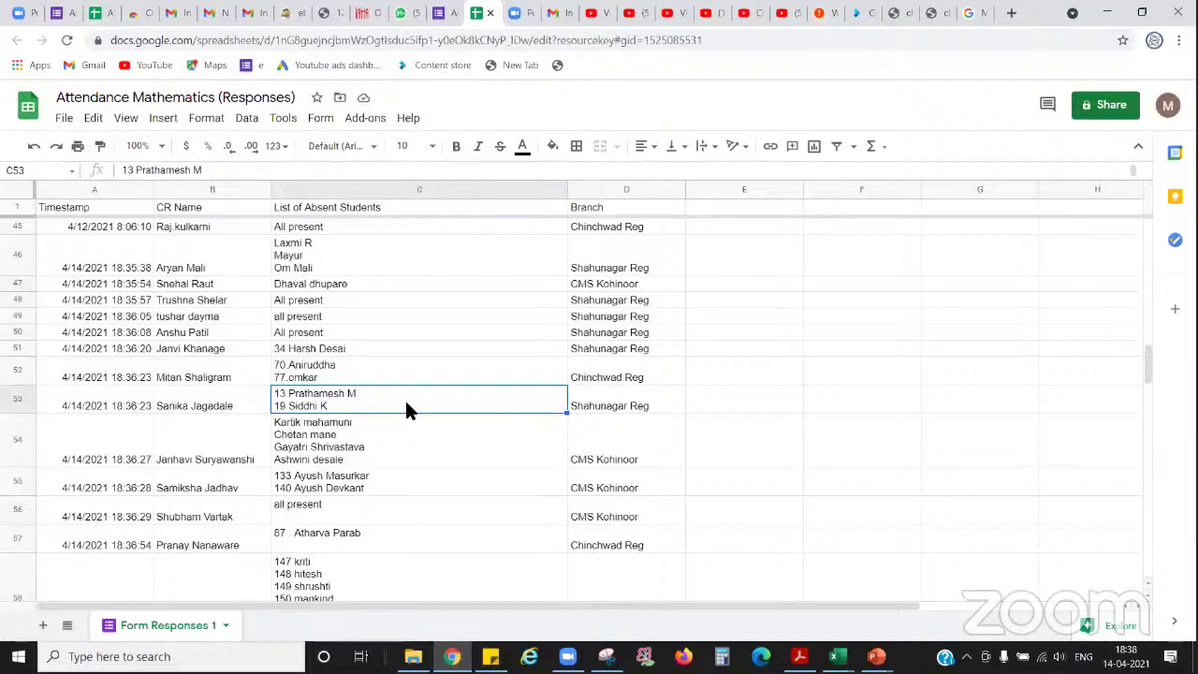
click(415, 437)
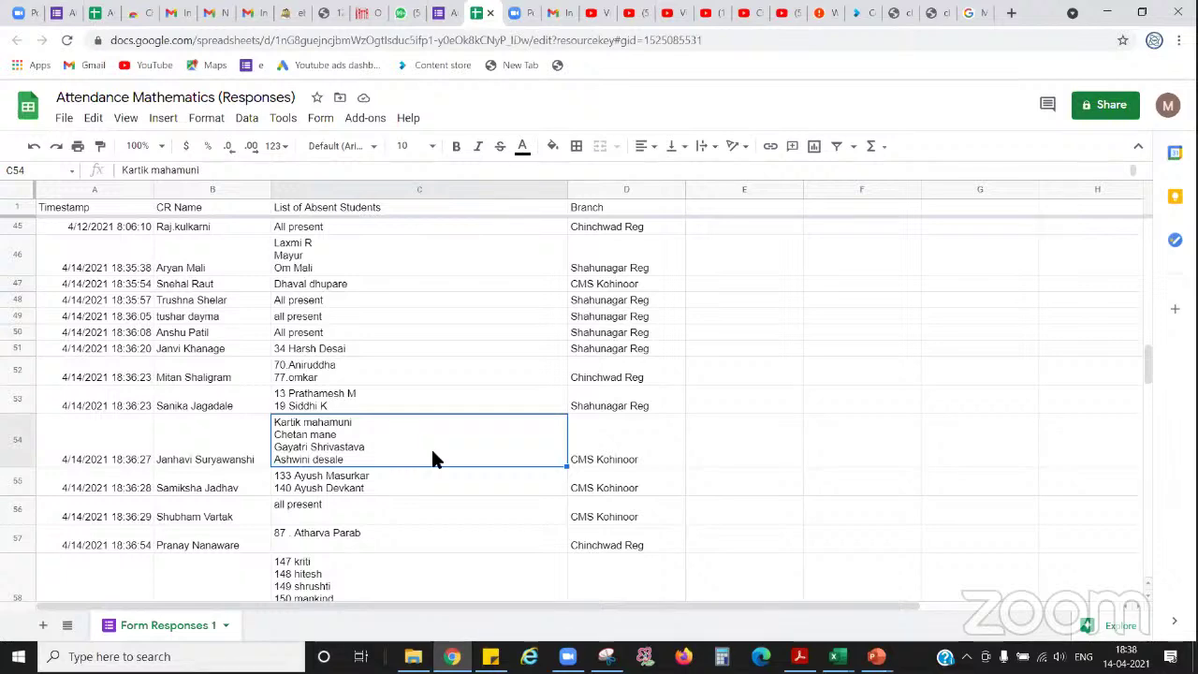
click(433, 487)
Step: Clear the absent-student entry of the Chinchwad Reg response in row 57
scroll(434, 486, down, 1)
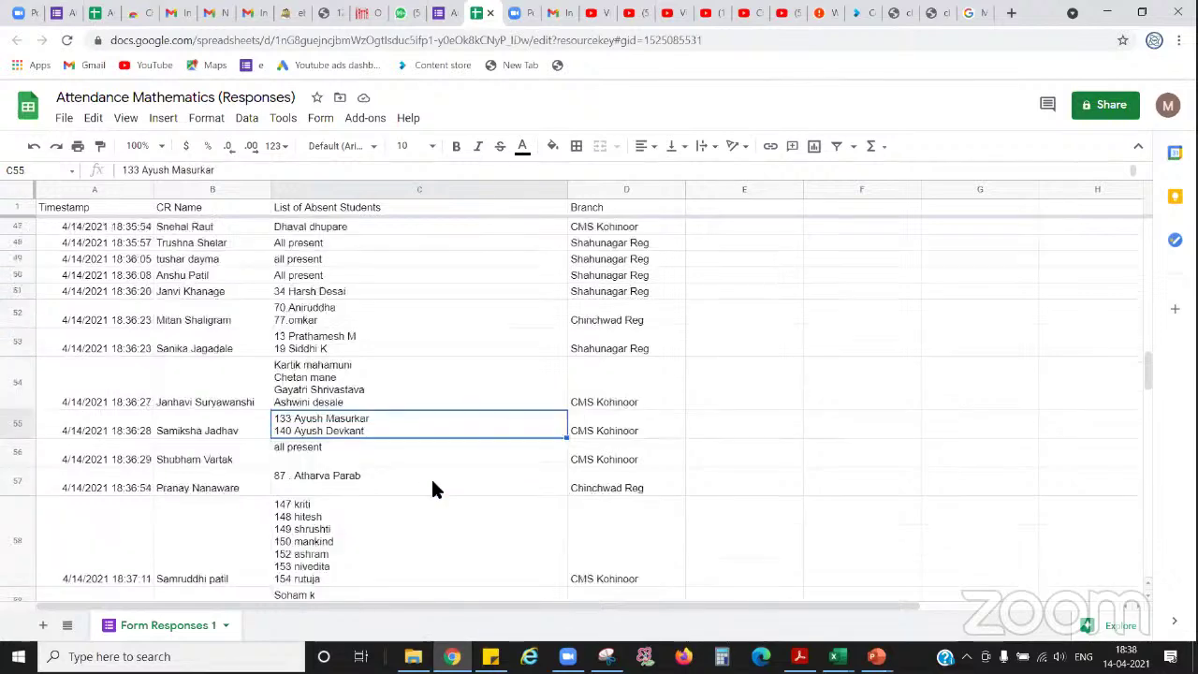
scroll(430, 476, down, 3)
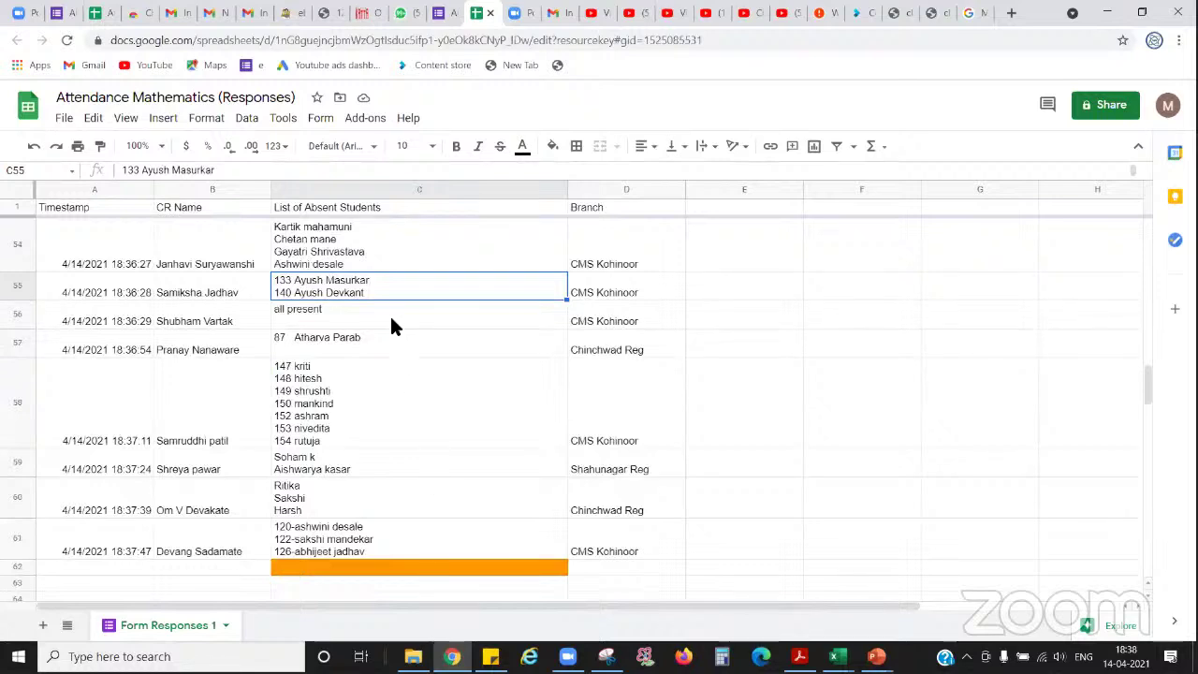
click(392, 344)
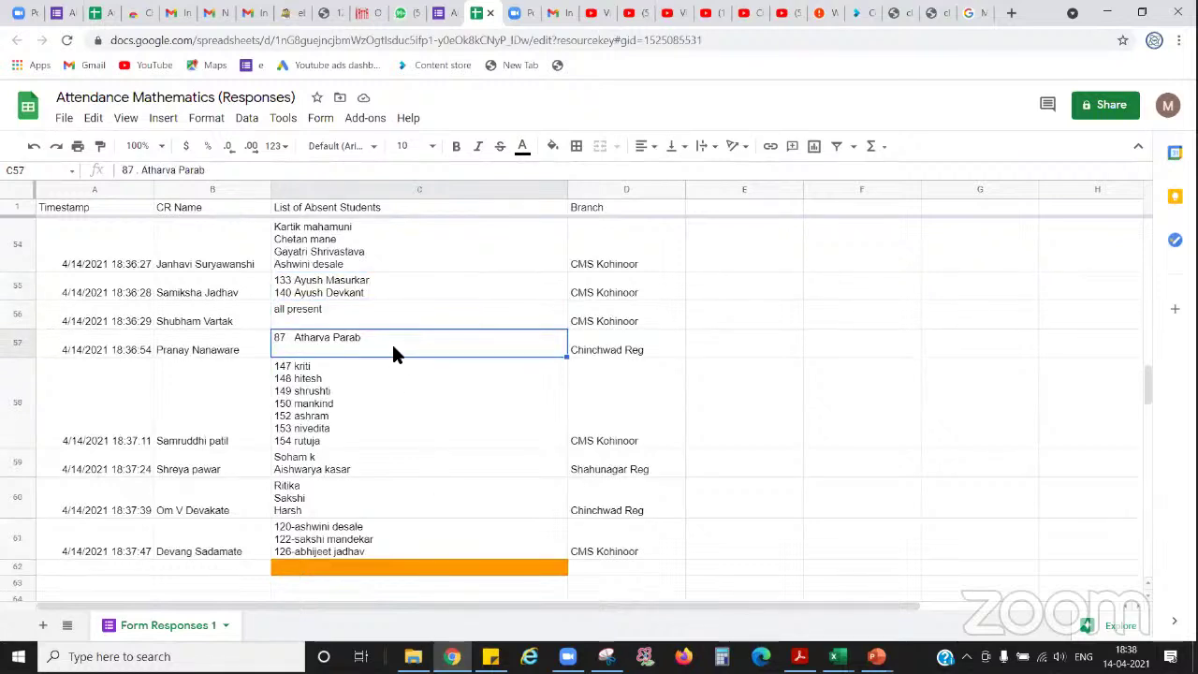
key(Delete)
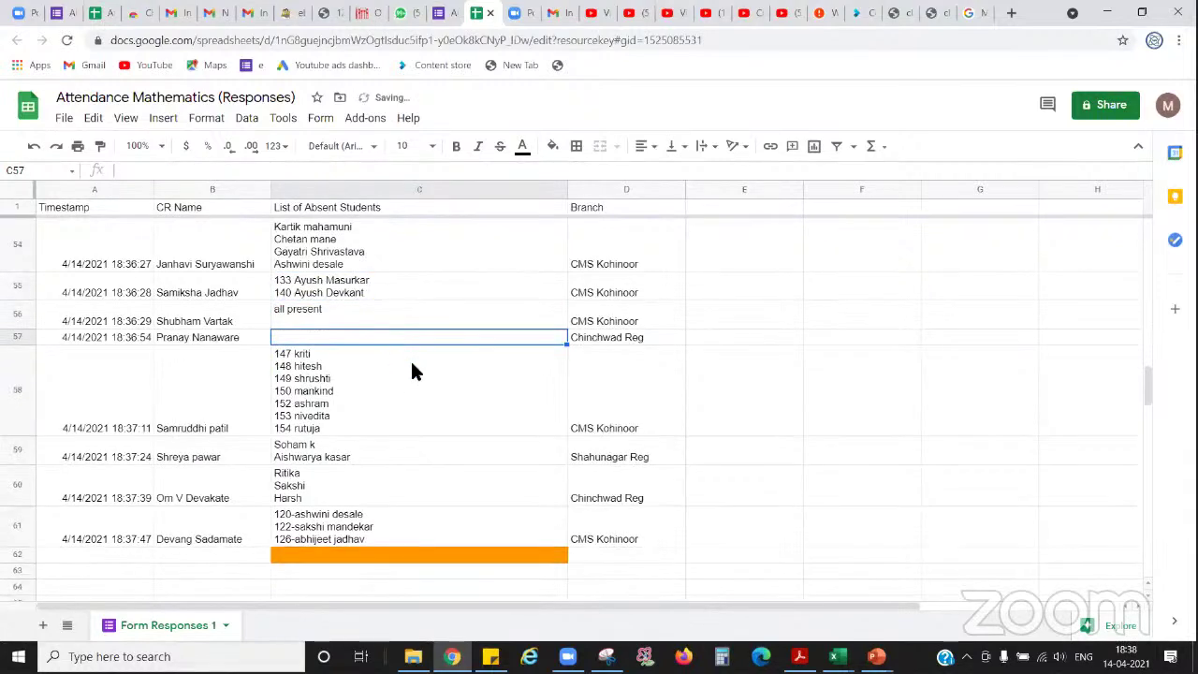
click(812, 483)
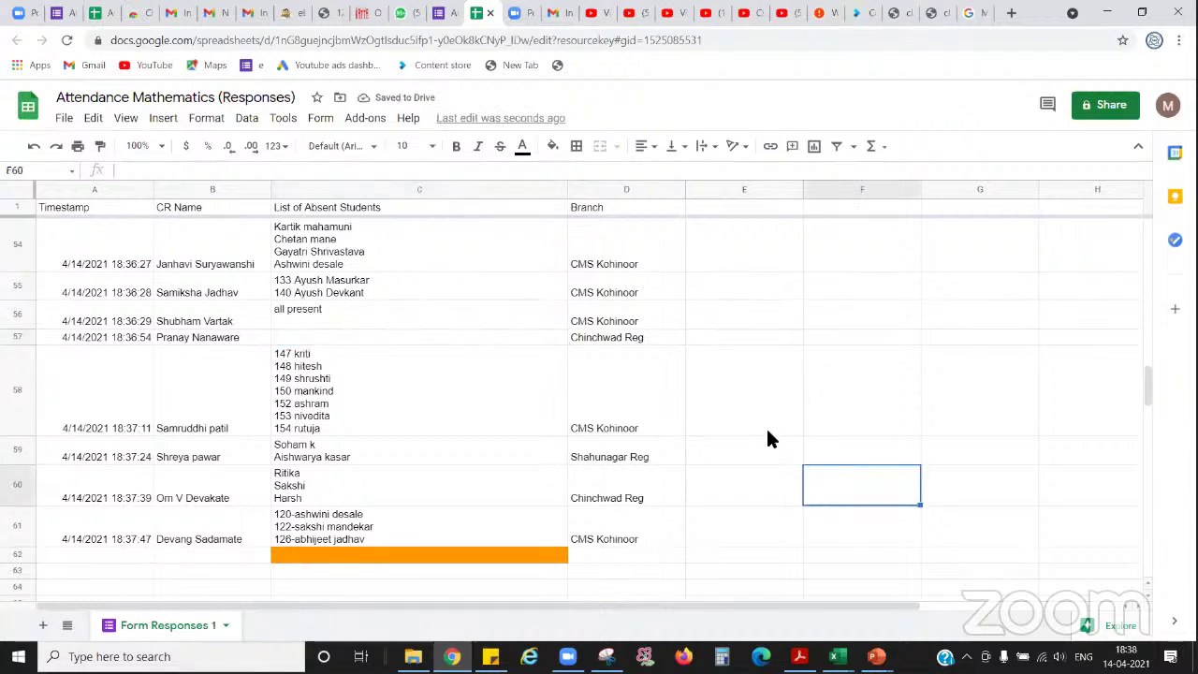
Step: Review the absent-student lists in rows 58 to 60
click(432, 397)
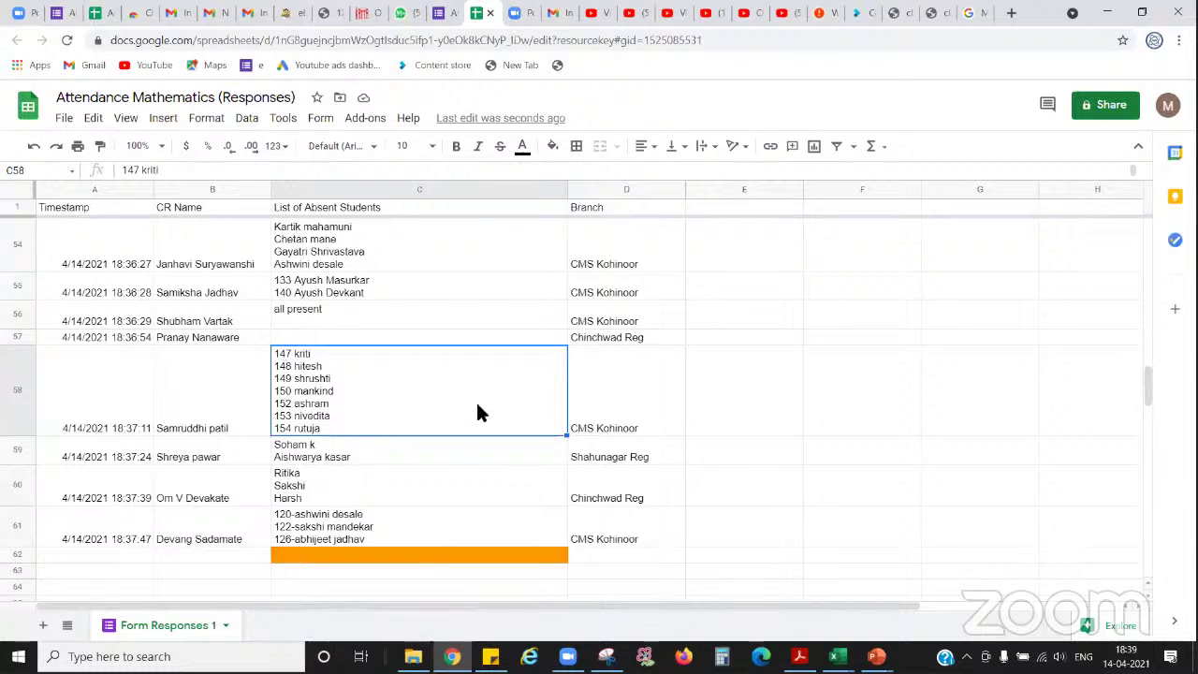
scroll(417, 356, down, 2)
click(415, 344)
click(405, 367)
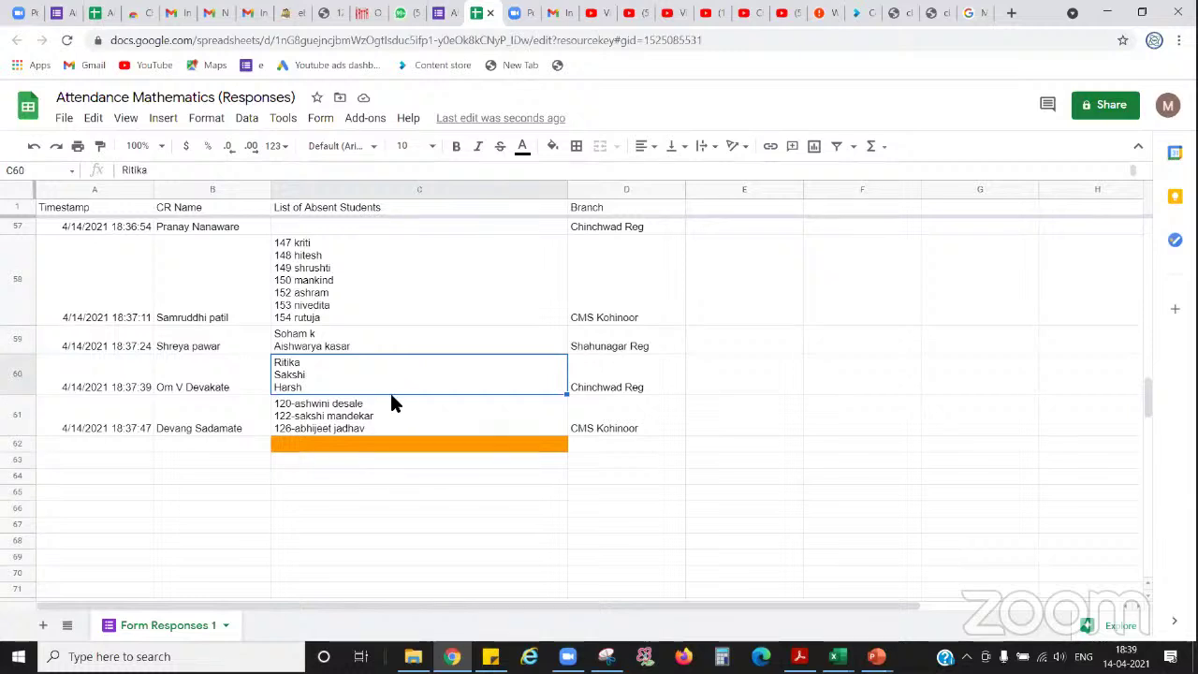
double_click(409, 374)
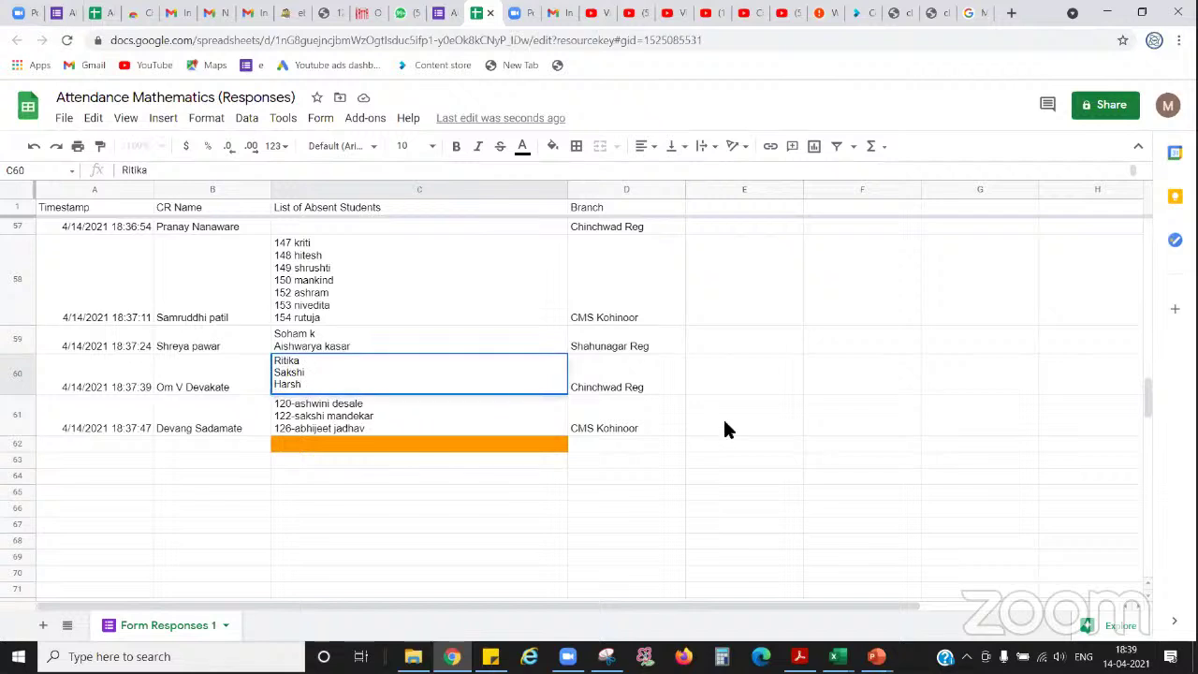
click(726, 425)
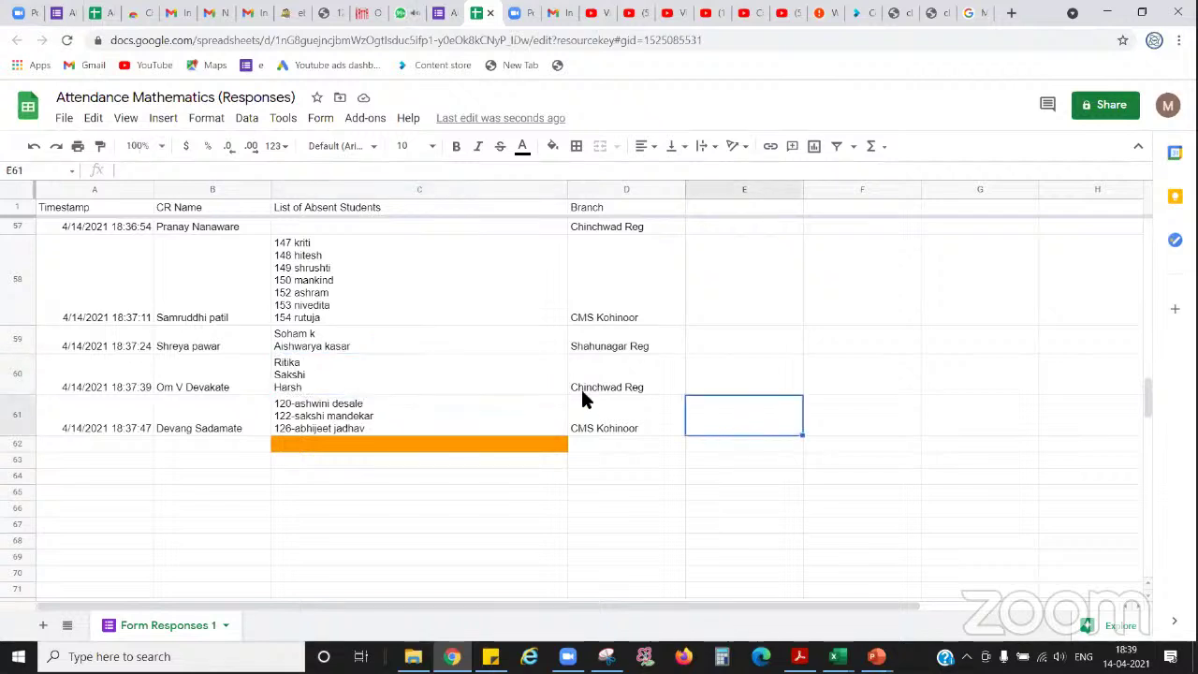
click(837, 656)
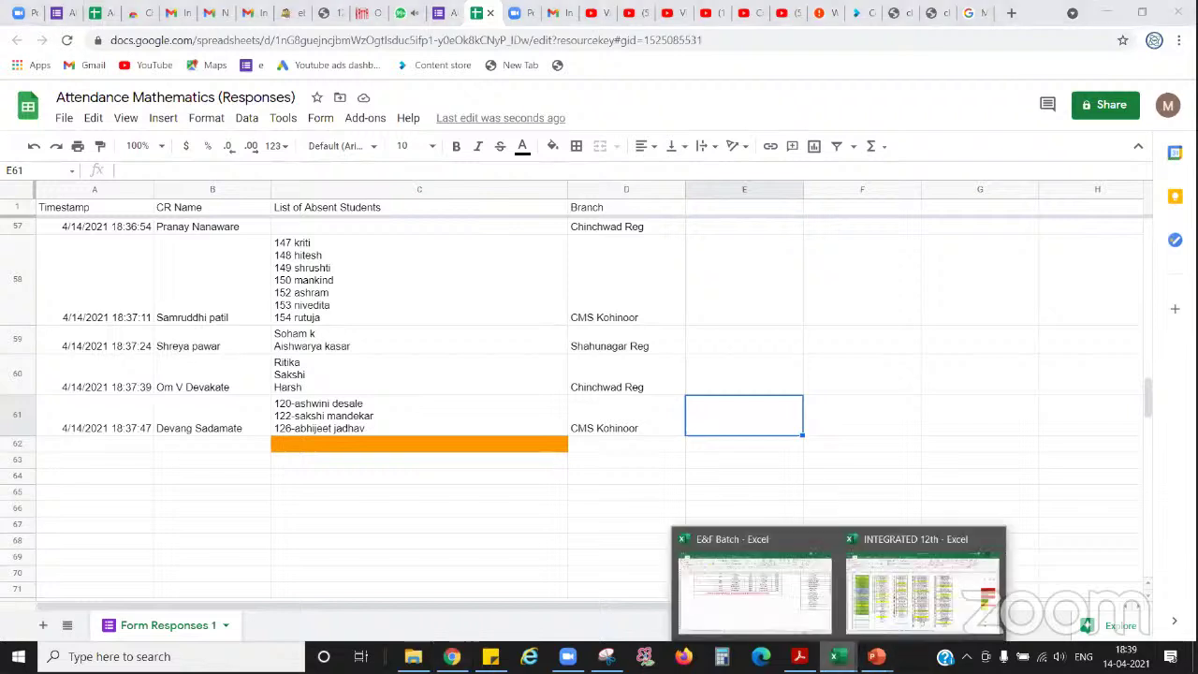
click(889, 431)
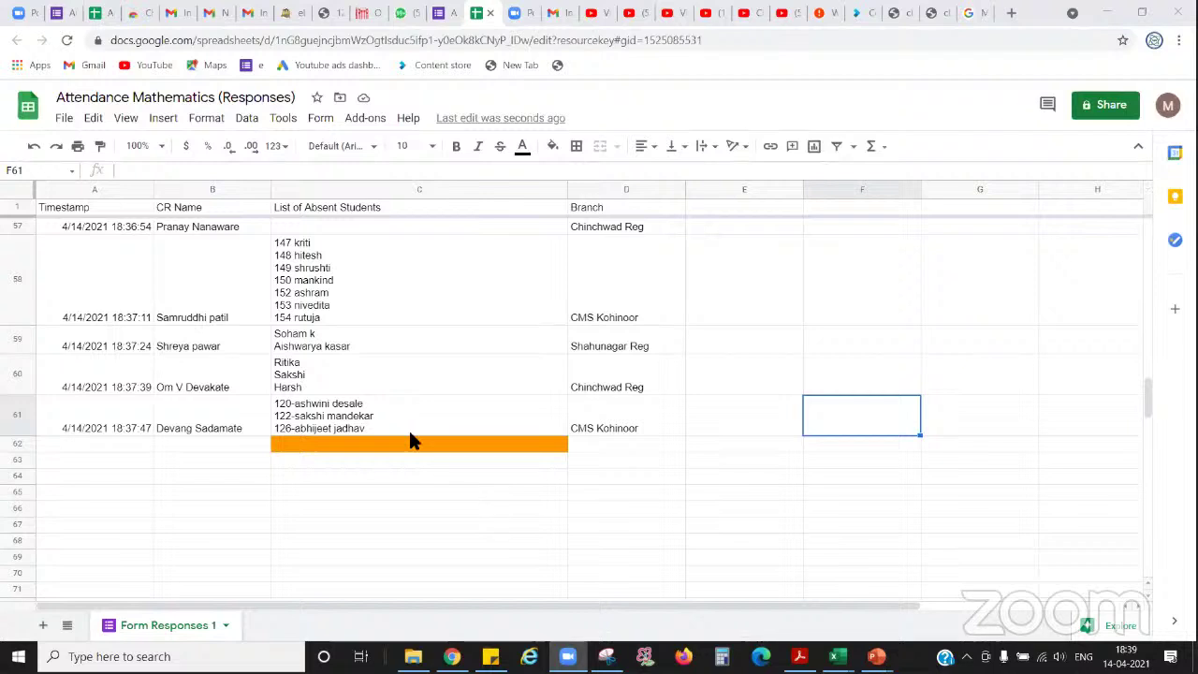
click(481, 491)
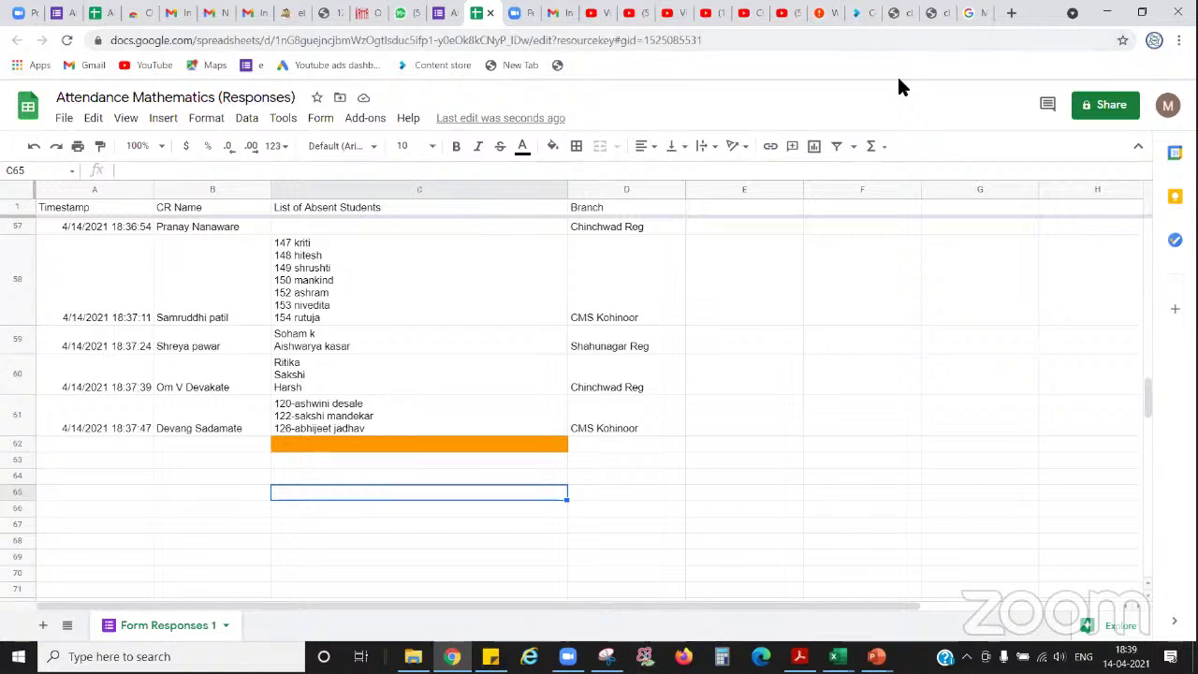
Step: Recheck the Shahunagar Reg response in row 59 and the absent-student lists in rows 60 and 61
click(352, 345)
key(Left)
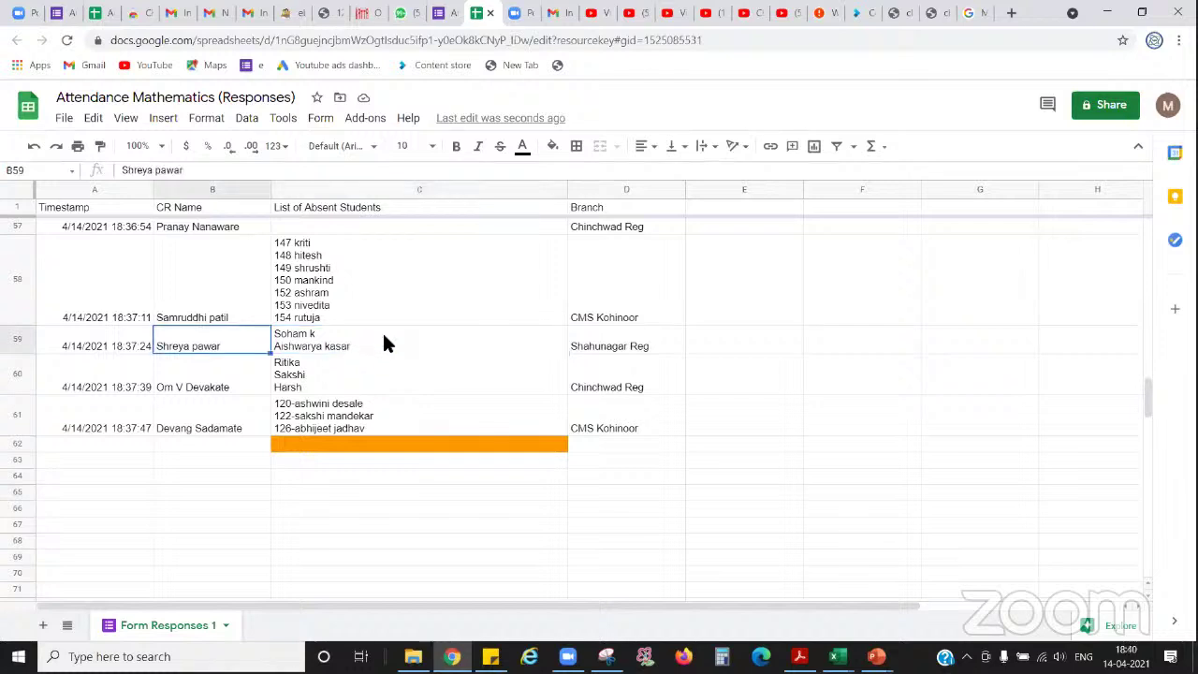
click(381, 331)
click(441, 508)
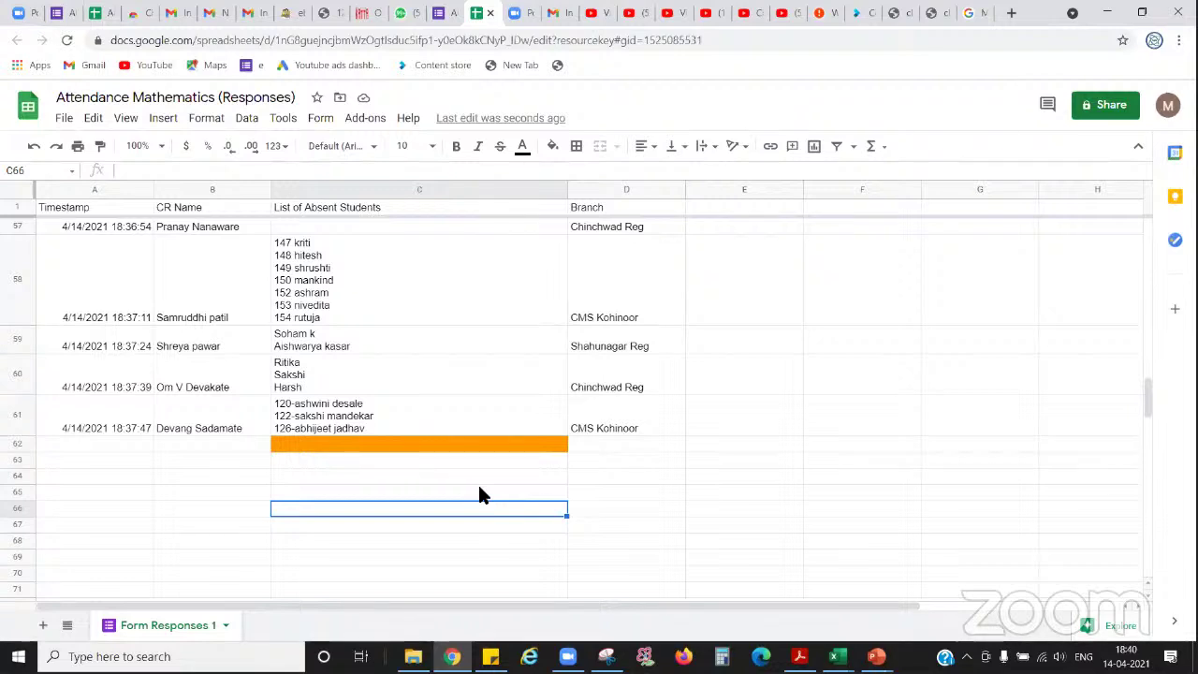
click(402, 420)
click(397, 379)
click(389, 346)
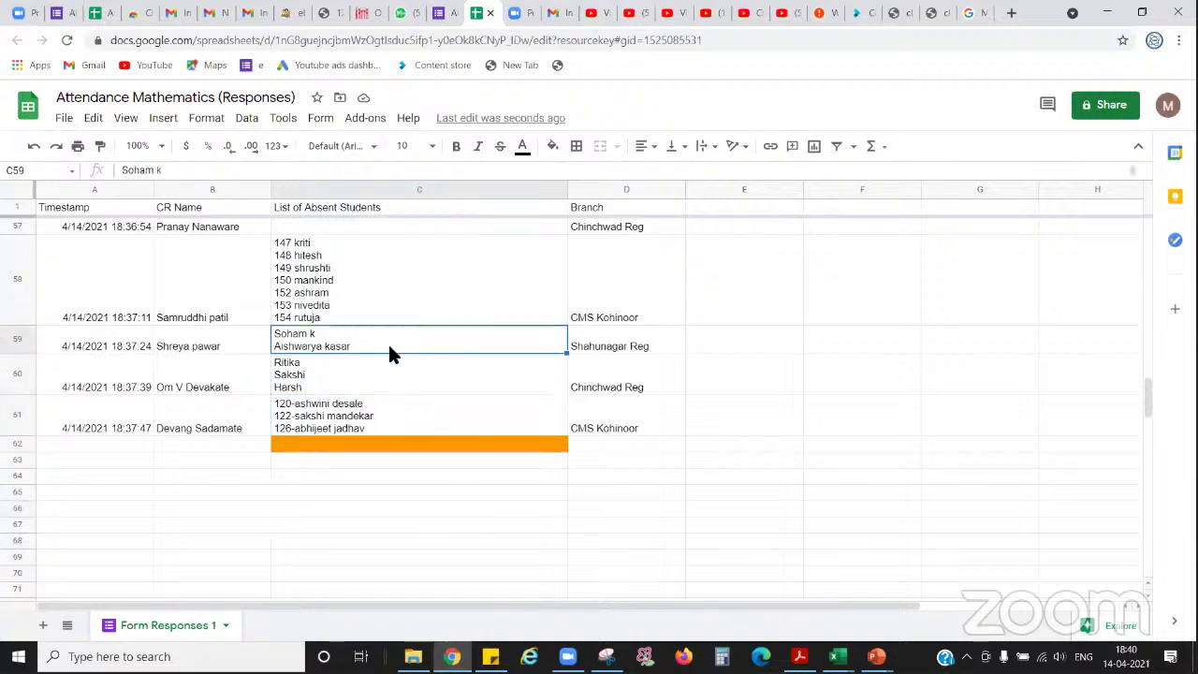